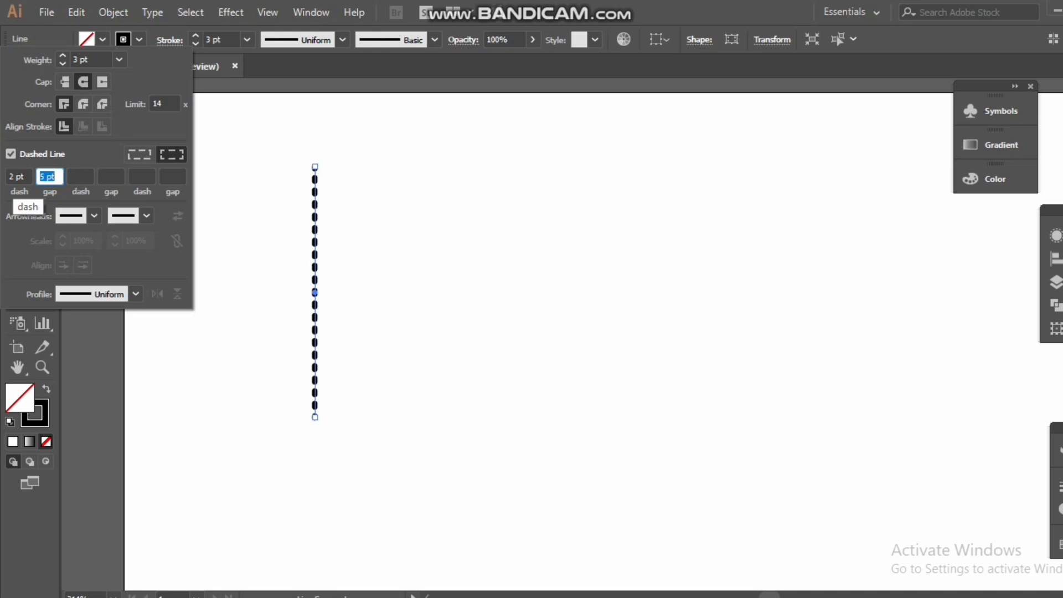
Step: Set the vertical dashed line's dash length to 1 pt and place a copy about 141 px to its right
{"action": "scroll", "coordinate": [17, 178], "scroll_direction": "down", "scroll_amount": 1}
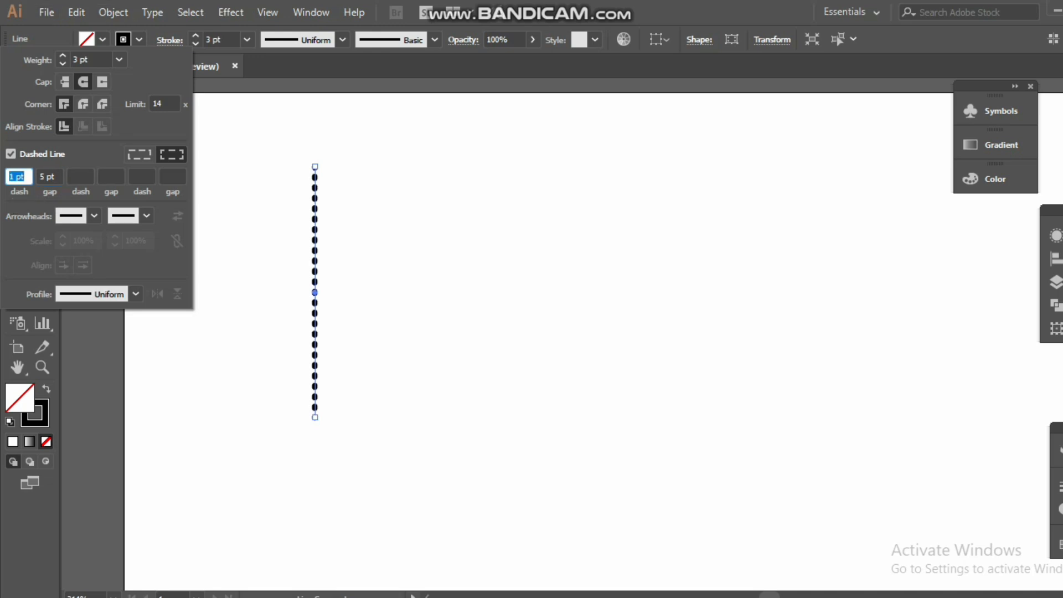
{"action": "left_click", "coordinate": [51, 38]}
{"action": "key", "text": "v"}
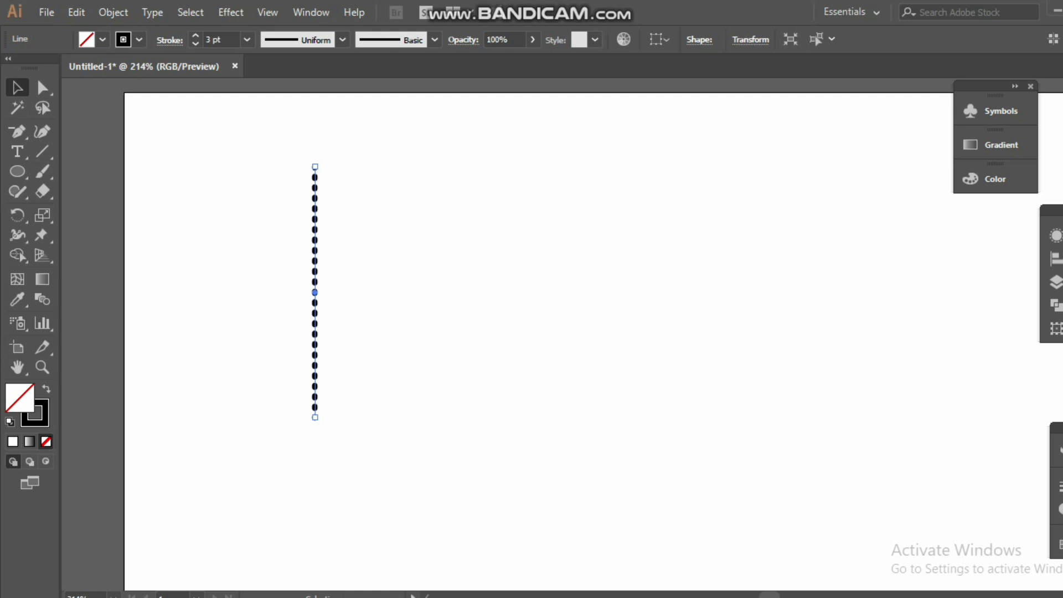
{"action": "left_click_drag", "start_coordinate": [315, 252], "coordinate": [565, 252]}
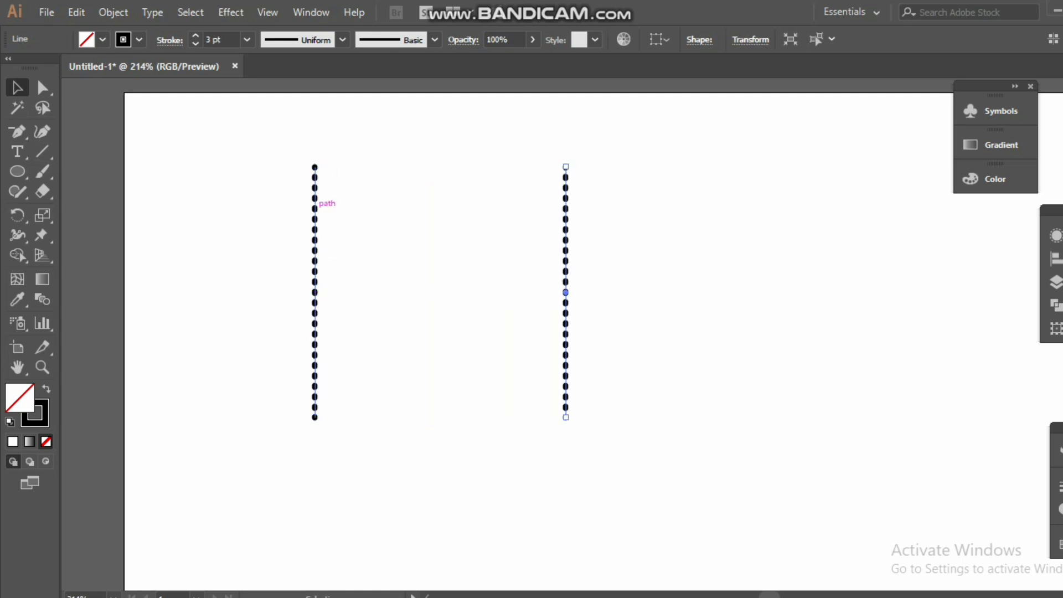
{"action": "left_click", "coordinate": [421, 233]}
Step: Reduce the left dotted line's stroke weight by 1 pt and set the right line's stroke weight to 4 pt
{"action": "left_click", "coordinate": [315, 221]}
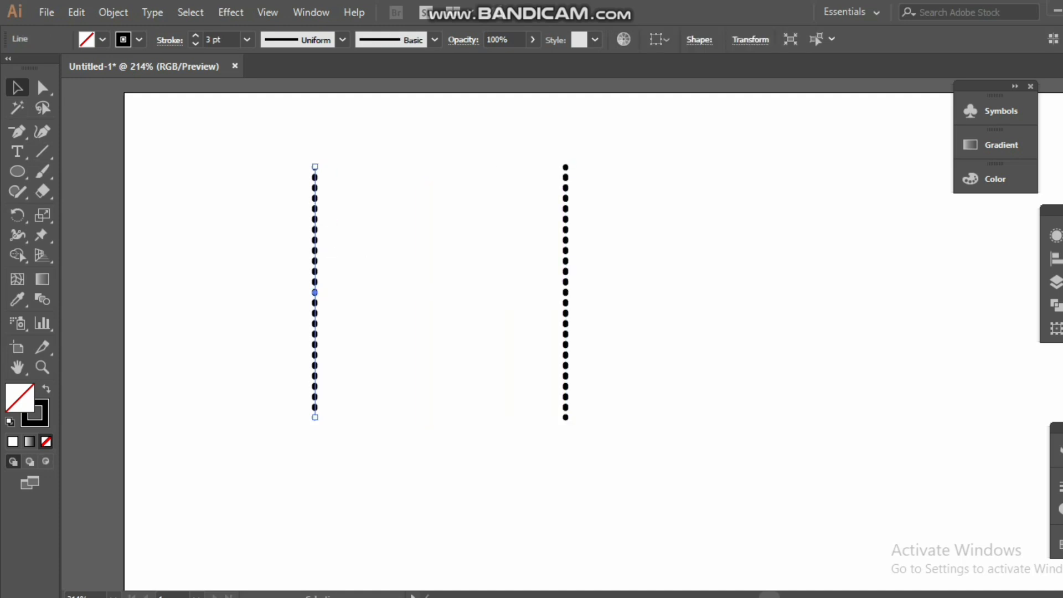
{"action": "left_click", "coordinate": [196, 44]}
{"action": "left_click", "coordinate": [432, 233]}
{"action": "left_click", "coordinate": [565, 260]}
{"action": "left_click", "coordinate": [195, 36]}
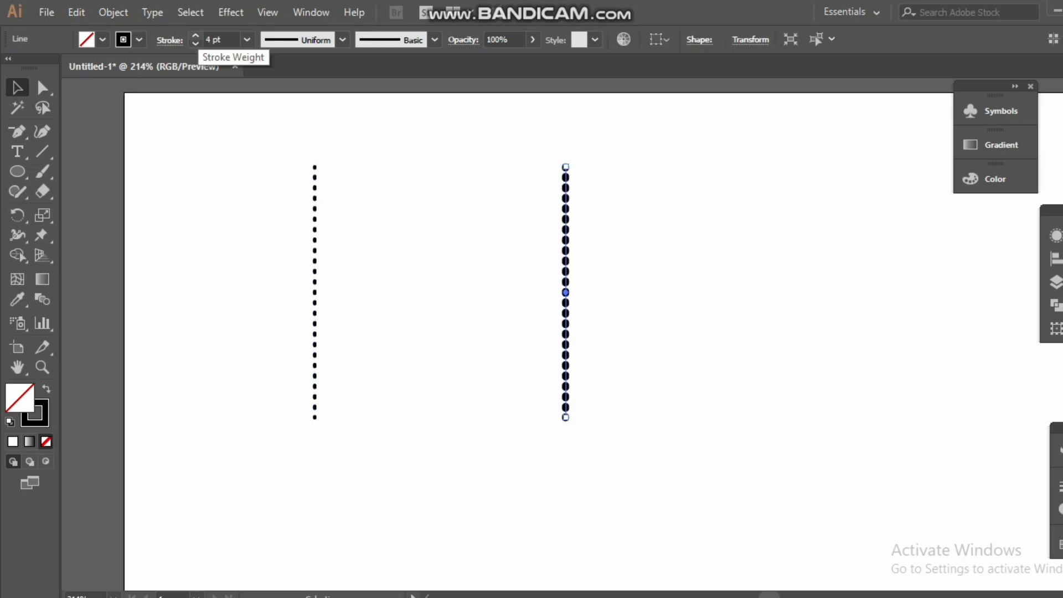
Step: Select both dotted lines and make a blend between them
{"action": "key", "text": "ctrl+a"}
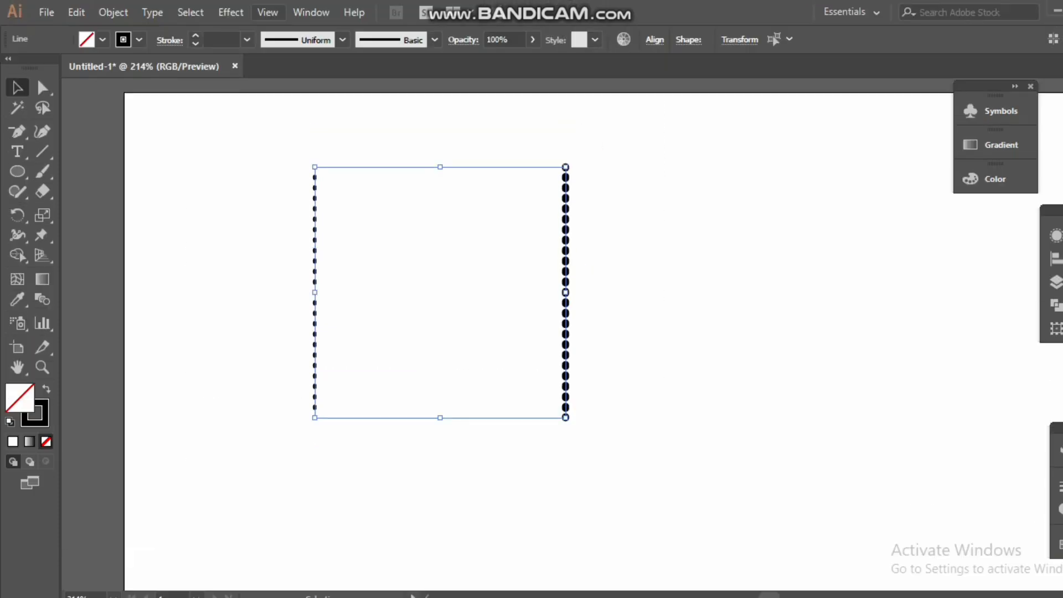
{"action": "left_click", "coordinate": [113, 12]}
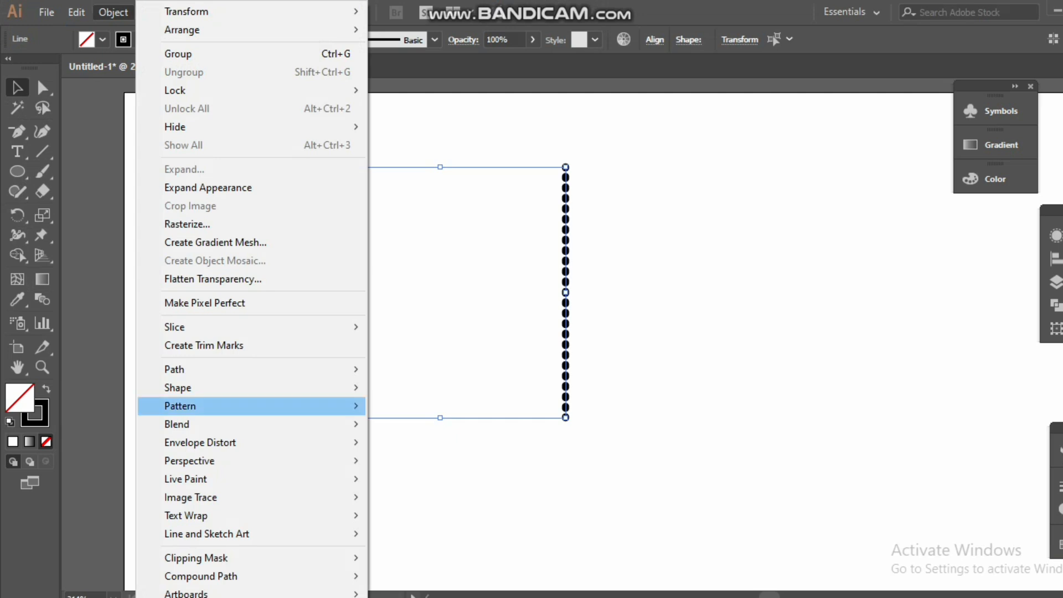
{"action": "mouse_move", "coordinate": [177, 424]}
{"action": "left_click", "coordinate": [403, 423]}
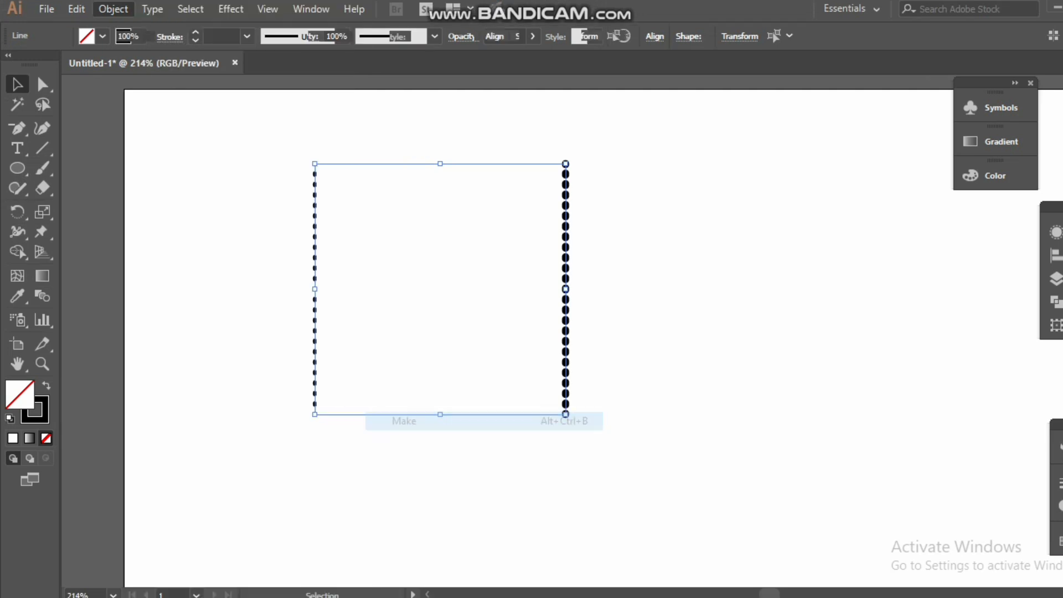
Step: Set the blend's spacing to Specified Steps with about 28 steps so the dot columns are evenly separated
{"action": "key", "text": "a"}
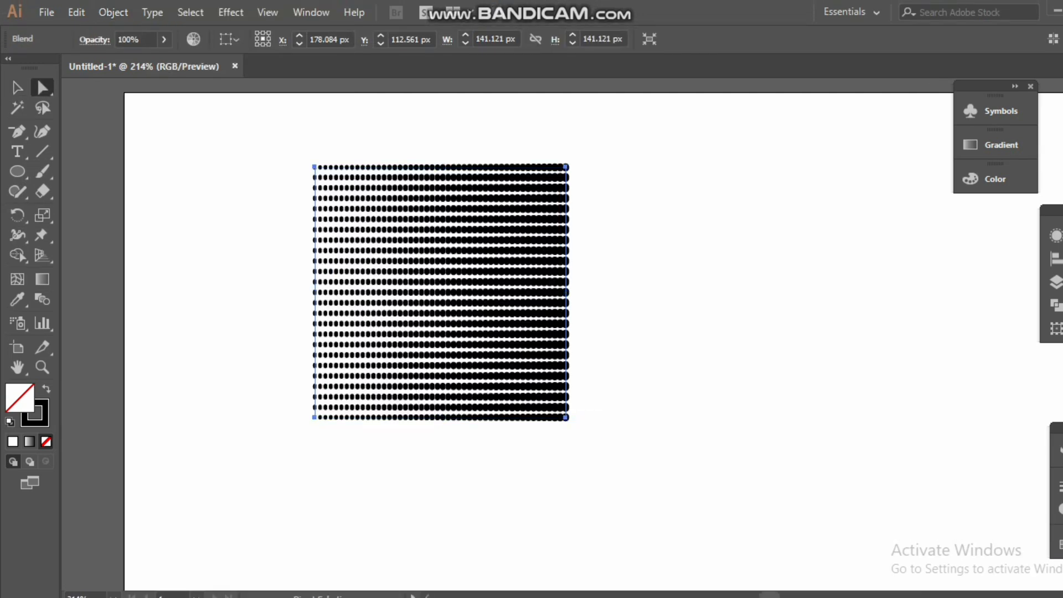
{"action": "double_click", "coordinate": [43, 299]}
{"action": "left_click", "coordinate": [752, 303]}
{"action": "left_click", "coordinate": [858, 226]}
{"action": "left_click", "coordinate": [854, 261]}
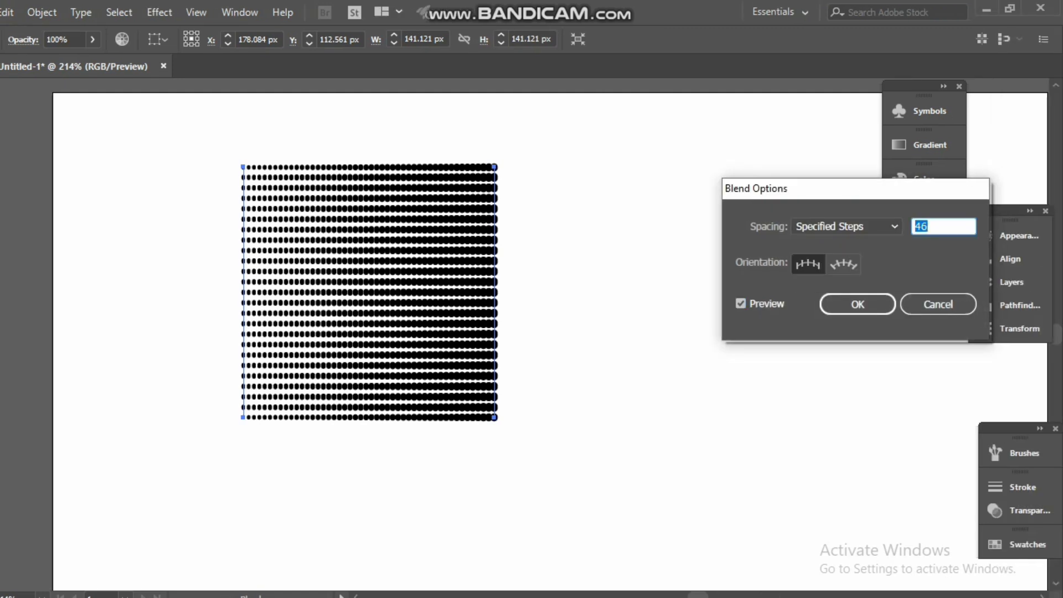
{"action": "type", "text": "41"}
{"action": "key", "text": "Down"}
{"action": "key", "text": "Down"}
{"action": "key", "text": "Down"}
{"action": "key", "text": "Down"}
{"action": "key", "text": "Down"}
{"action": "key", "text": "Down"}
{"action": "key", "text": "Down"}
{"action": "key", "text": "Down"}
{"action": "key", "text": "Down"}
{"action": "key", "text": "Down"}
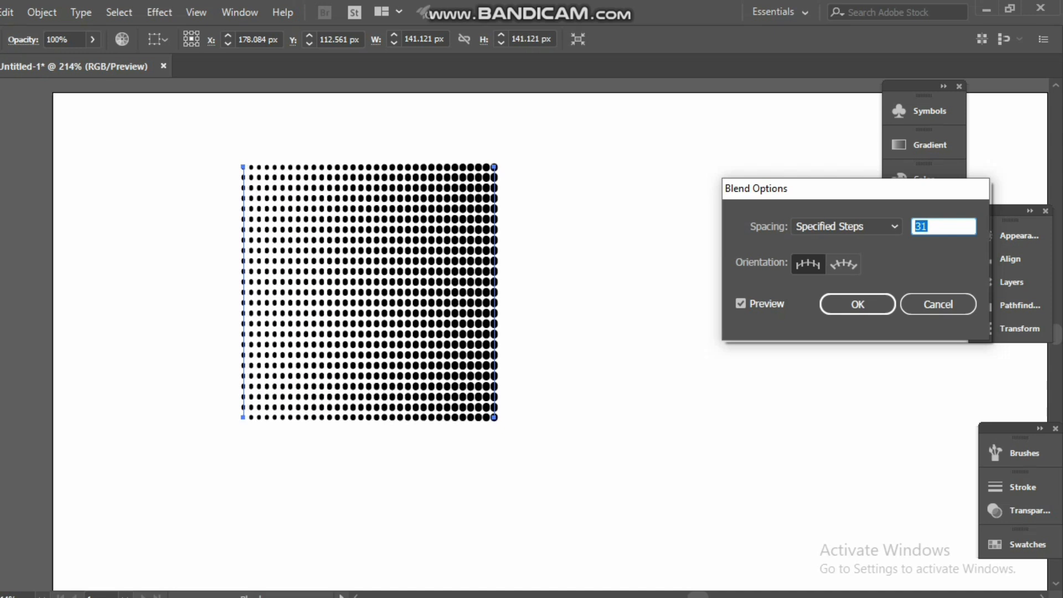
{"action": "key", "text": "Down"}
{"action": "key", "text": "Down"}
{"action": "key", "text": "Down"}
{"action": "key", "text": "Down"}
{"action": "key", "text": "Down"}
{"action": "key", "text": "Down"}
{"action": "key", "text": "Down"}
{"action": "key", "text": "Up"}
{"action": "key", "text": "Up"}
{"action": "key", "text": "Up"}
{"action": "key", "text": "Up"}
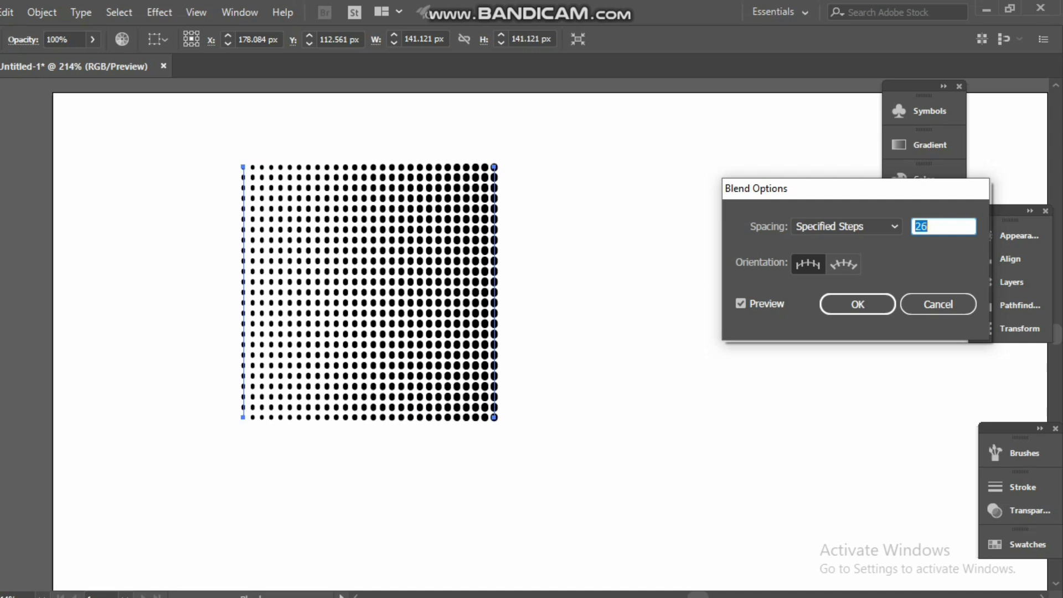
{"action": "key", "text": "Return"}
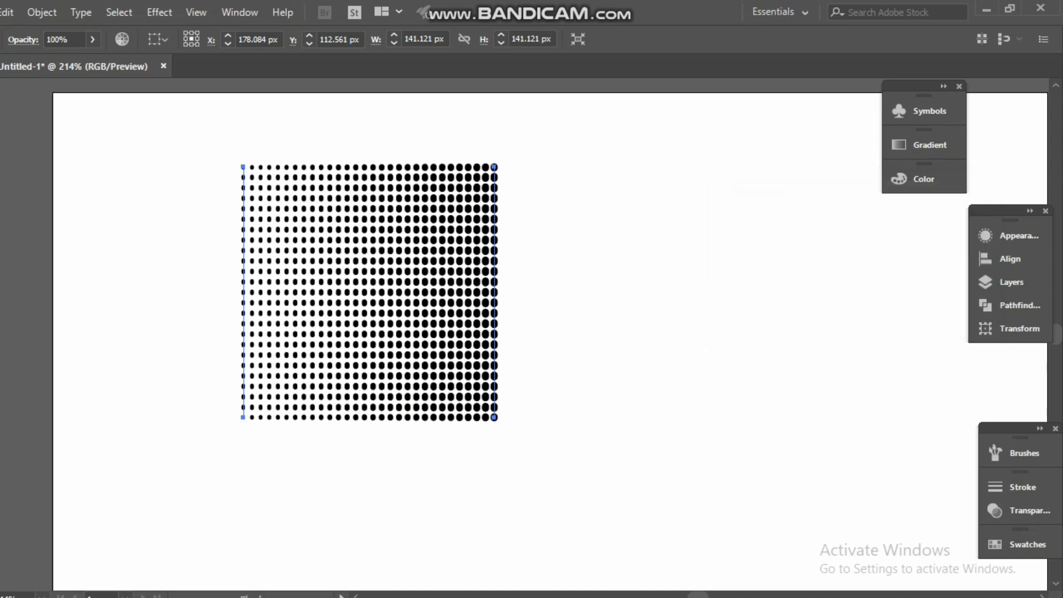
Step: Copy the halftone blend about 5 px to the right and repeat that duplication once
{"action": "left_click_drag", "start_coordinate": [566, 270], "coordinate": [576, 270]}
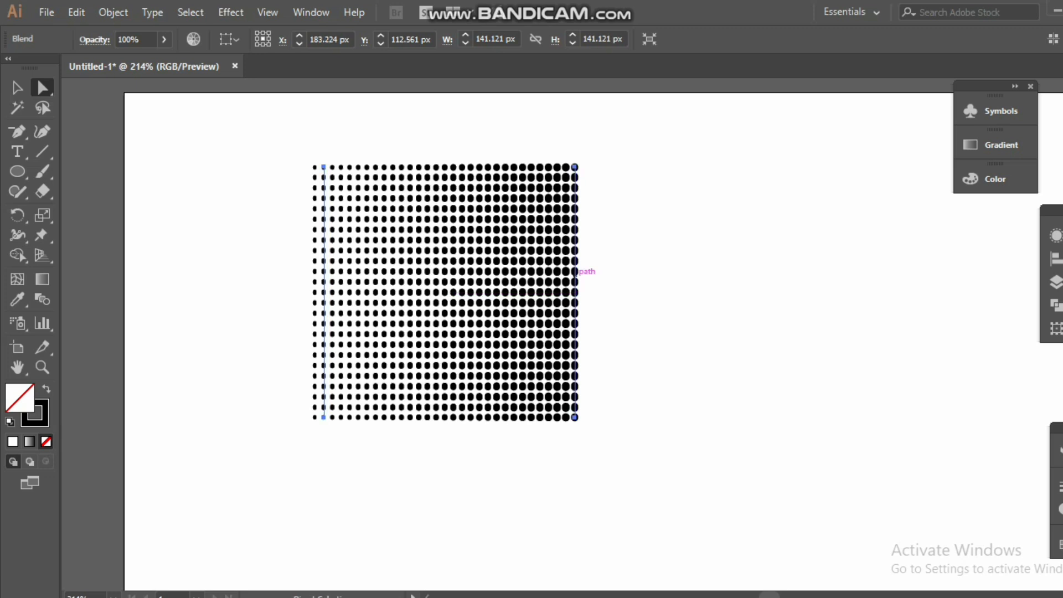
{"action": "key", "text": "ctrl+d"}
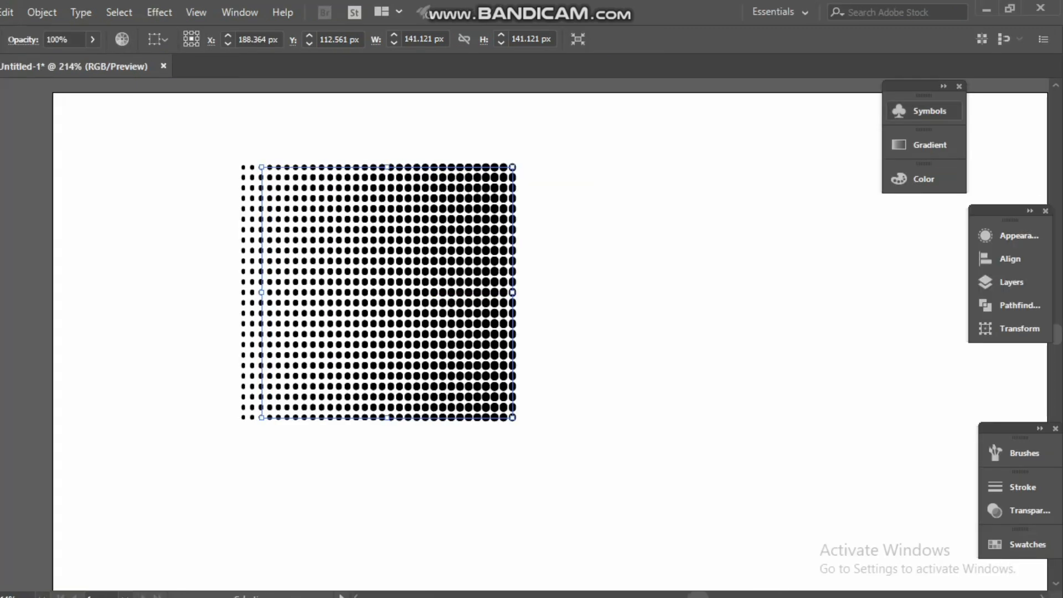
Step: Add the last halftone blend copy to the symbol collection as a dynamic Movie Clip symbol named "dot"
{"action": "left_click", "coordinate": [996, 111]}
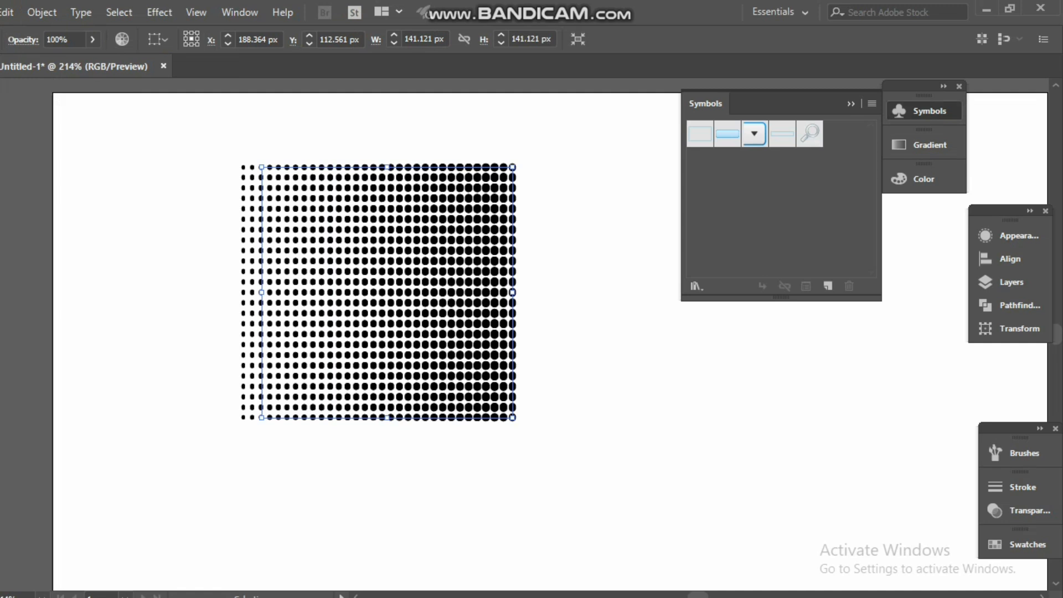
{"action": "left_click_drag", "start_coordinate": [705, 103], "coordinate": [654, 114]}
{"action": "left_click_drag", "start_coordinate": [494, 261], "coordinate": [734, 236]}
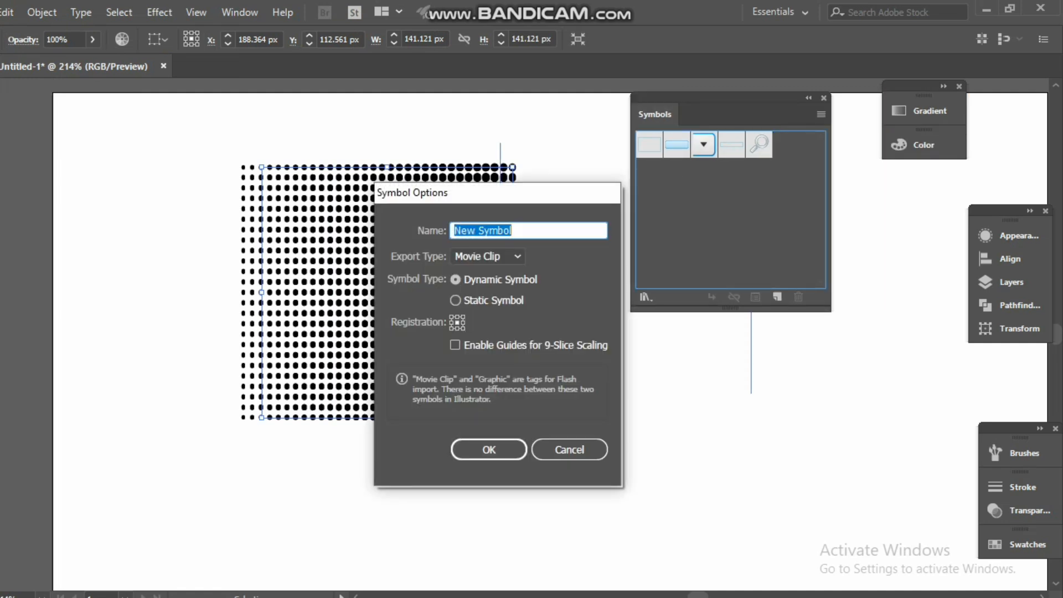
{"action": "left_click", "coordinate": [513, 230]}
{"action": "key", "text": "BackSpace"}
{"action": "key", "text": "BackSpace"}
{"action": "key", "text": "BackSpace"}
{"action": "key", "text": "BackSpace"}
{"action": "key", "text": "BackSpace"}
{"action": "key", "text": "BackSpace"}
{"action": "key", "text": "BackSpace"}
{"action": "key", "text": "BackSpace"}
{"action": "key", "text": "BackSpace"}
{"action": "key", "text": "BackSpace"}
{"action": "type", "text": "dot"}
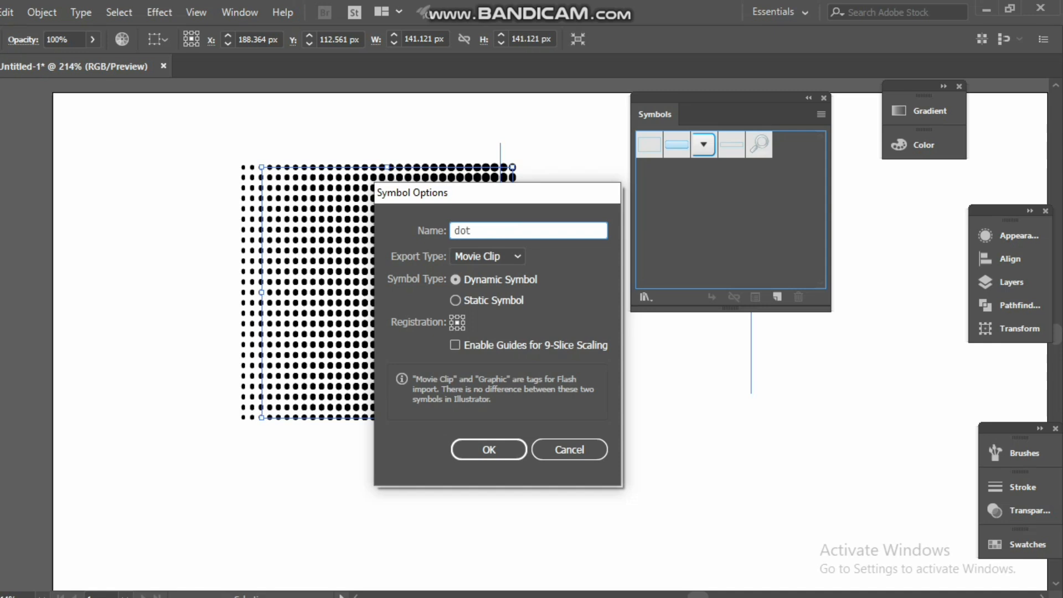
{"action": "key", "text": "Return"}
{"action": "key", "text": "Return"}
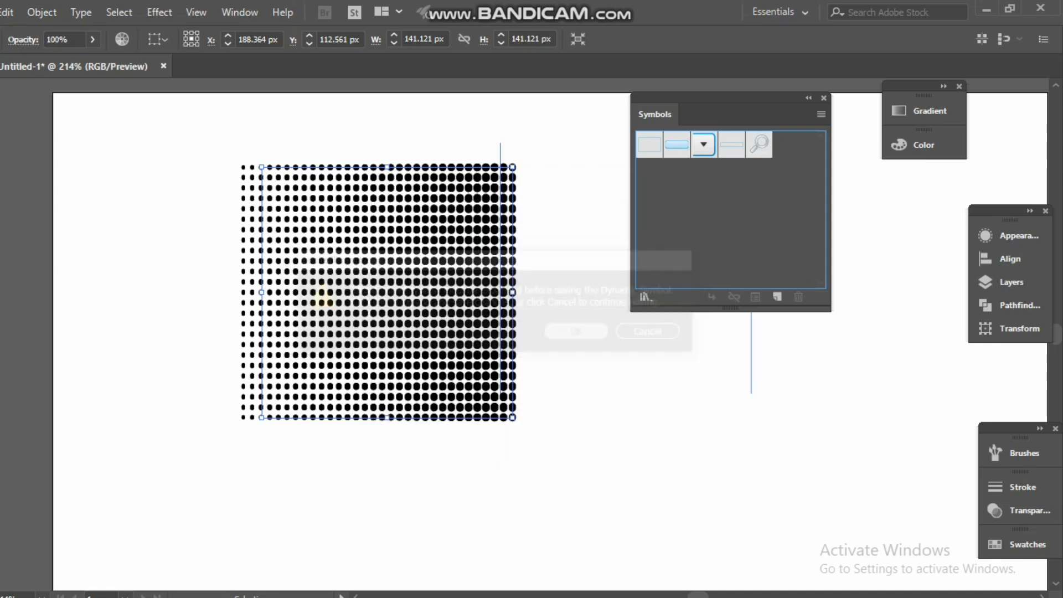
{"action": "left_click_drag", "start_coordinate": [730, 98], "coordinate": [760, 303]}
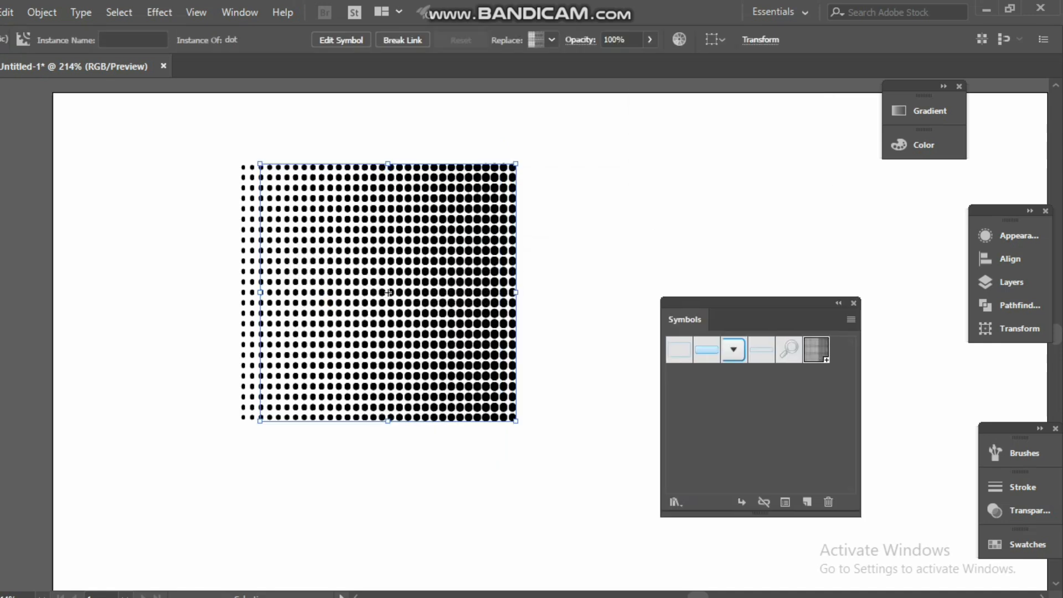
Step: Shift the symbol instance to the left, then delete all the halftone artwork from the artboard
{"action": "left_click_drag", "start_coordinate": [388, 293], "coordinate": [315, 295]}
{"action": "left_click_drag", "start_coordinate": [215, 154], "coordinate": [644, 451]}
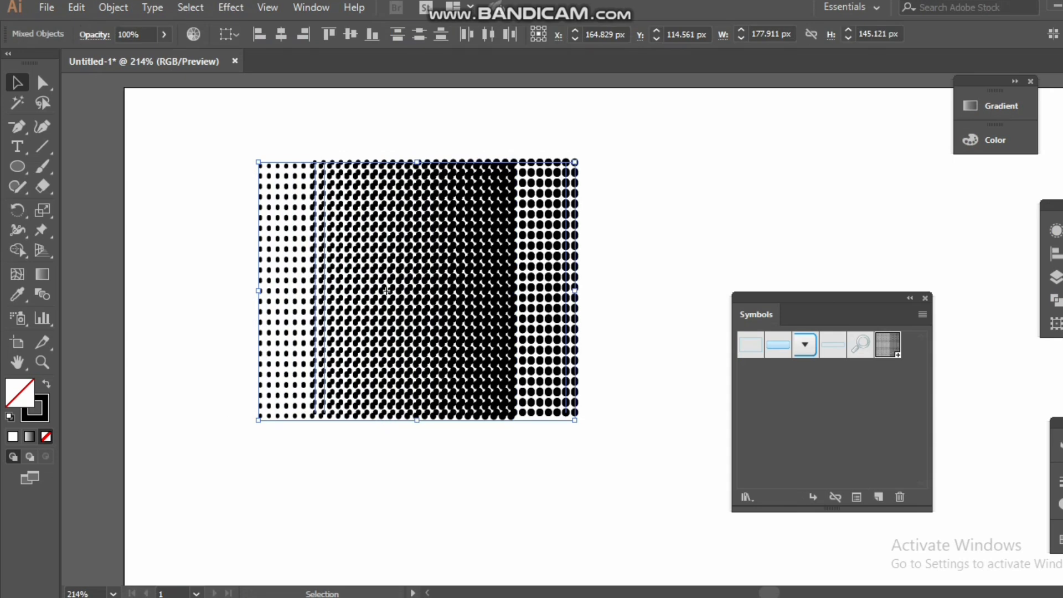
{"action": "key", "text": "Delete"}
Step: Undock the toolbox so it floats over the empty artboard, and show the rulers
{"action": "scroll", "coordinate": [498, 333], "scroll_direction": "left", "scroll_amount": 5}
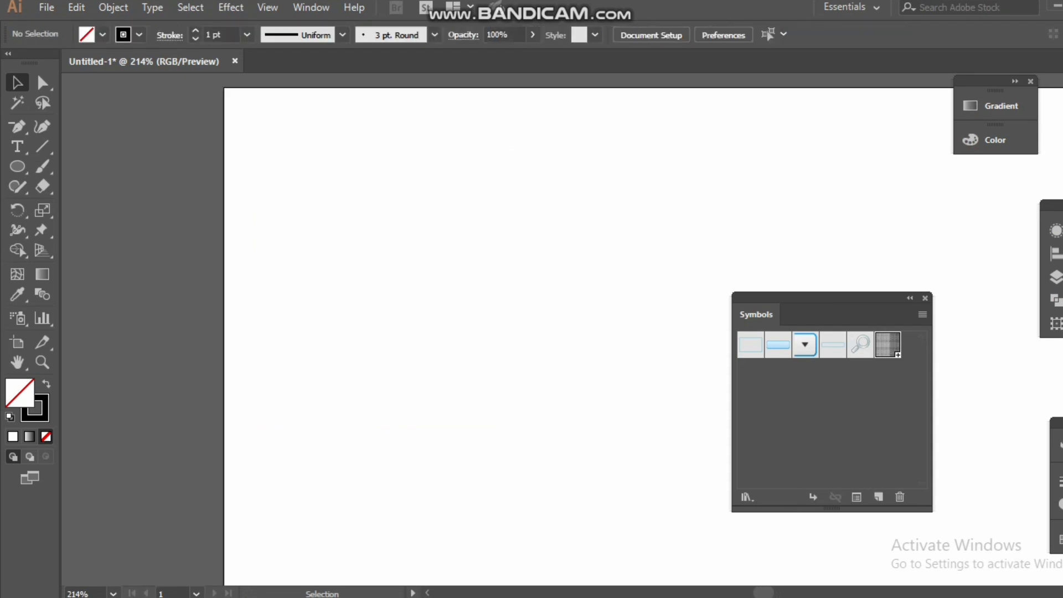
{"action": "key", "text": "space"}
{"action": "left_click_drag", "start_coordinate": [581, 277], "coordinate": [241, 259]}
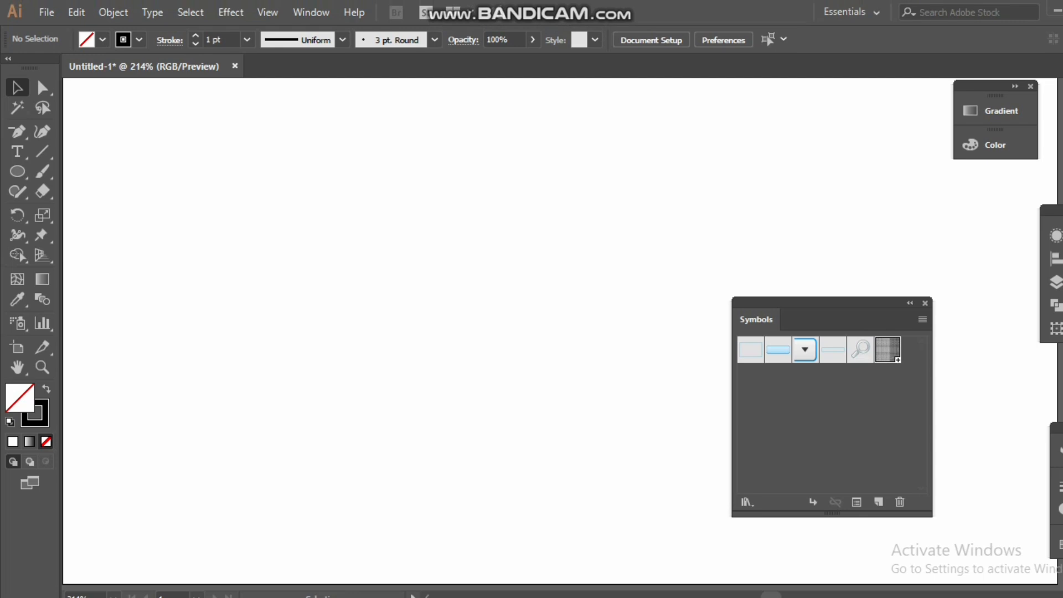
{"action": "left_click_drag", "start_coordinate": [37, 73], "coordinate": [168, 143]}
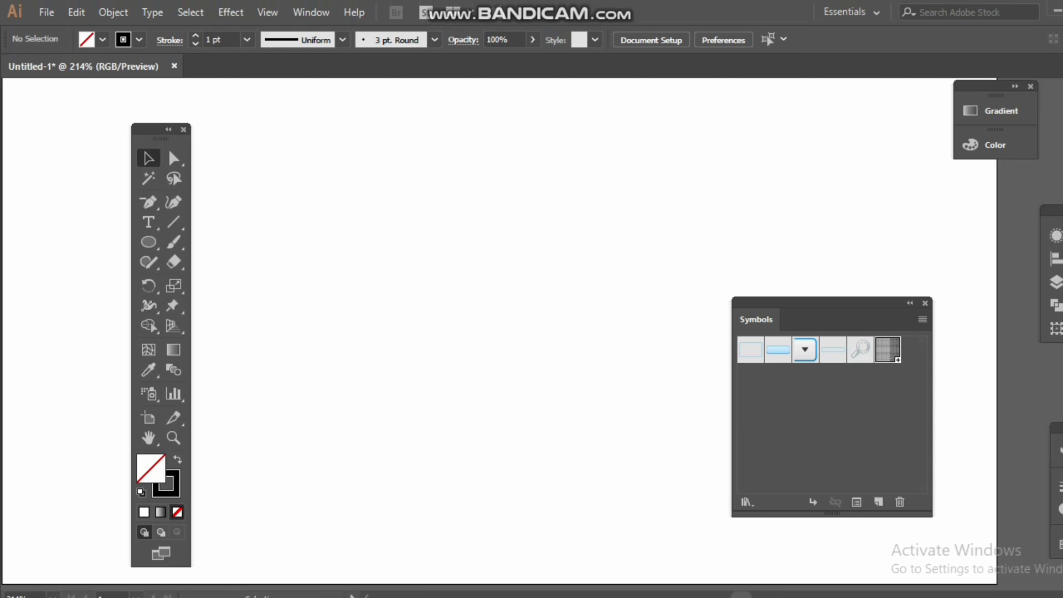
{"action": "key", "text": "ctrl+r"}
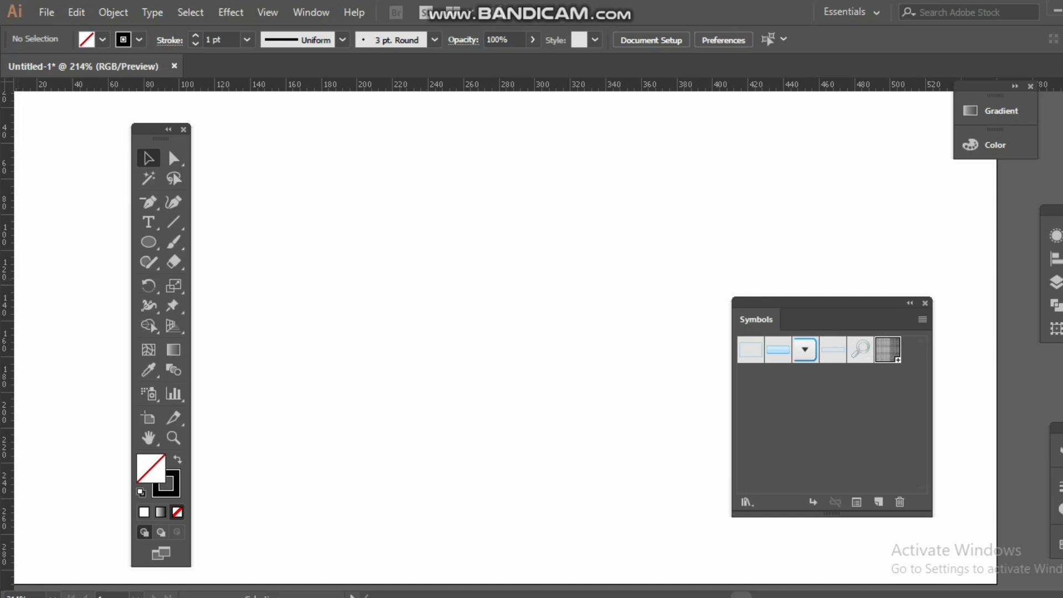
{"action": "left_click_drag", "start_coordinate": [476, 270], "coordinate": [481, 270]}
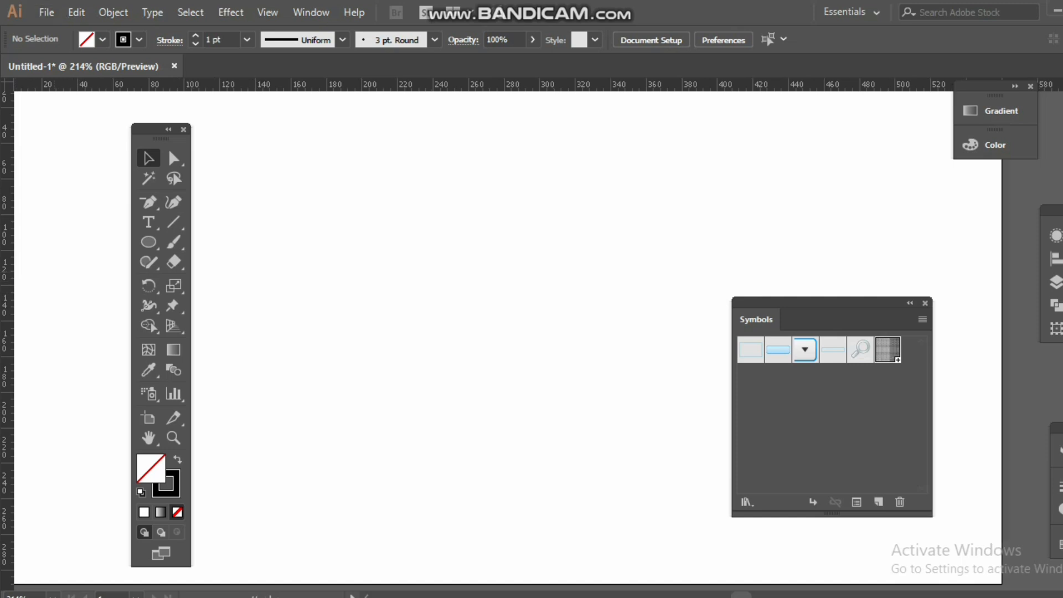
{"action": "left_click_drag", "start_coordinate": [54, 270], "coordinate": [167, 285]}
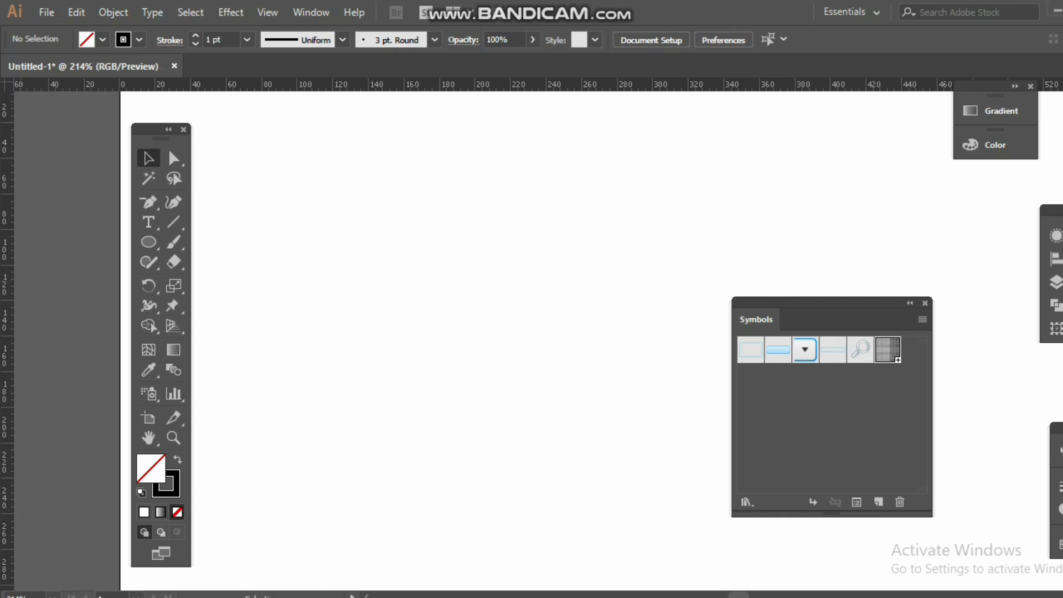
Step: Hide the guides
{"action": "right_click", "coordinate": [463, 270]}
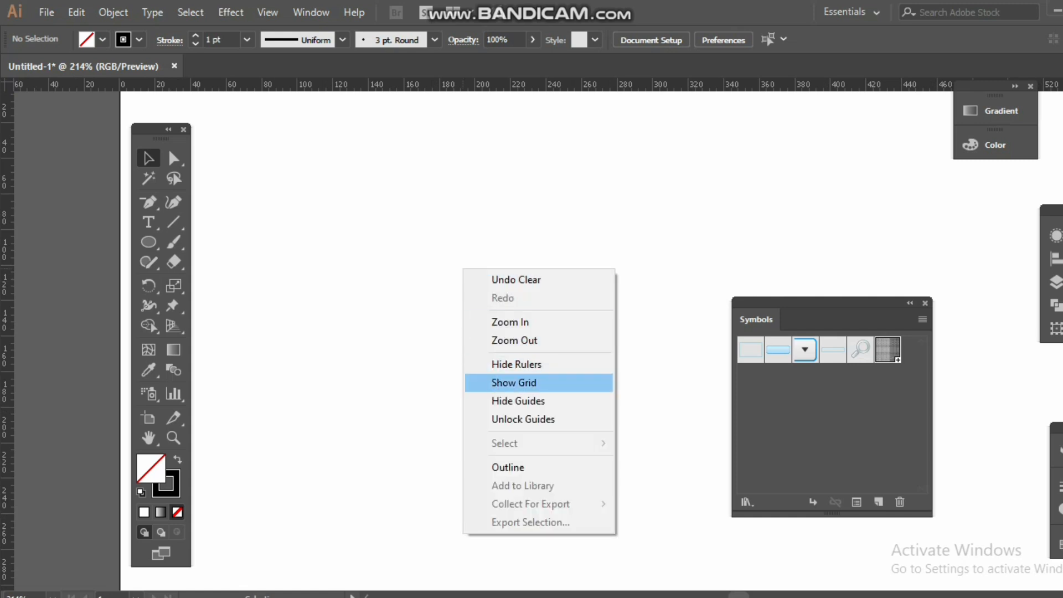
{"action": "left_click", "coordinate": [518, 401]}
{"action": "right_click", "coordinate": [464, 282]}
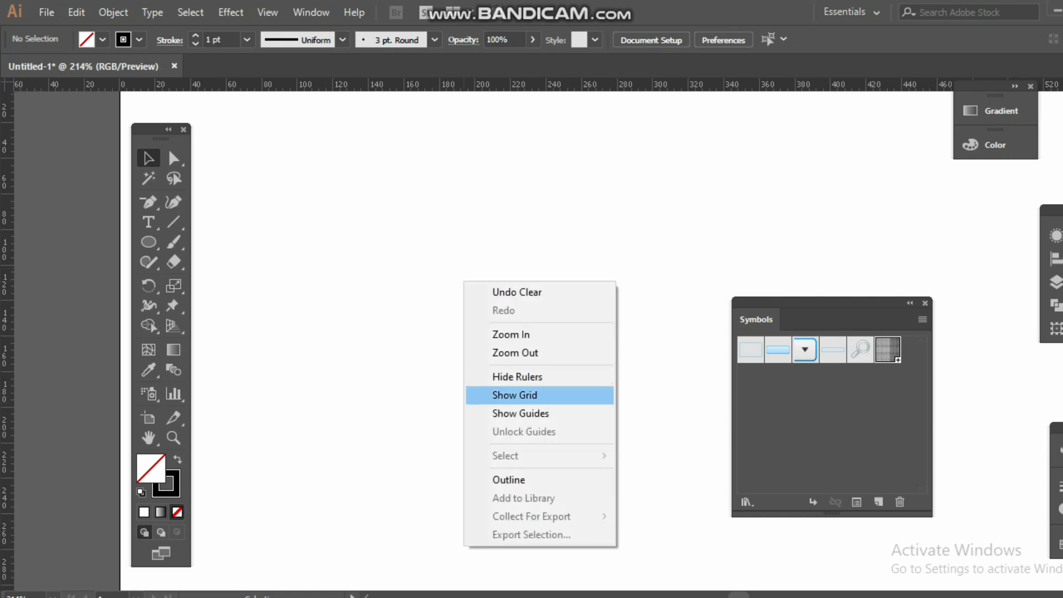
{"action": "left_click", "coordinate": [43, 271]}
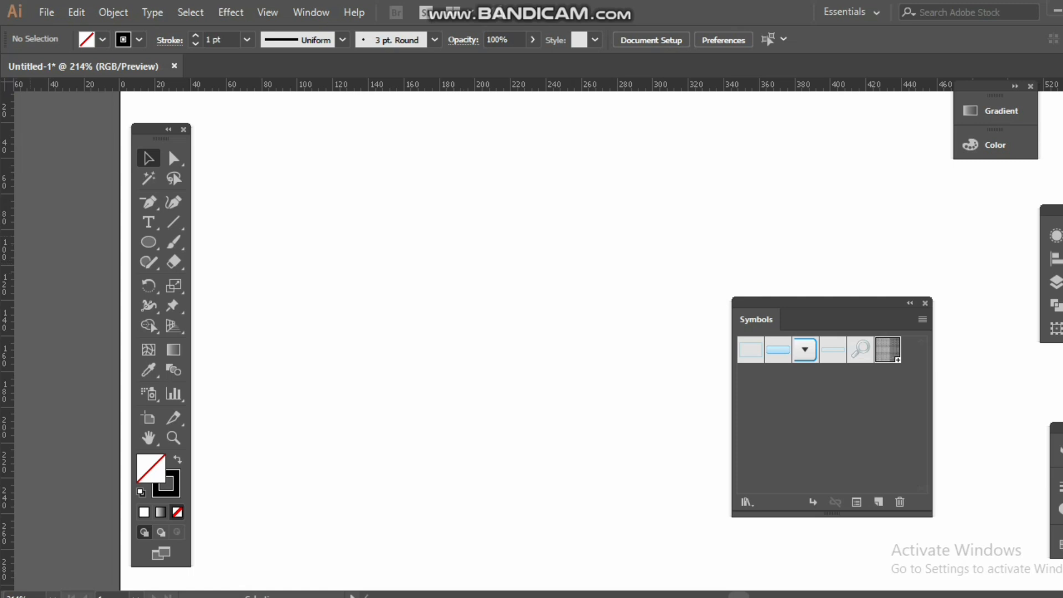
Step: Place a vertical ruler guide on the artboard at about 233 px
{"action": "left_click_drag", "start_coordinate": [33, 67], "coordinate": [32, 91]}
{"action": "left_click_drag", "start_coordinate": [6, 307], "coordinate": [532, 308]}
{"action": "left_click_drag", "start_coordinate": [314, 74], "coordinate": [309, 58]}
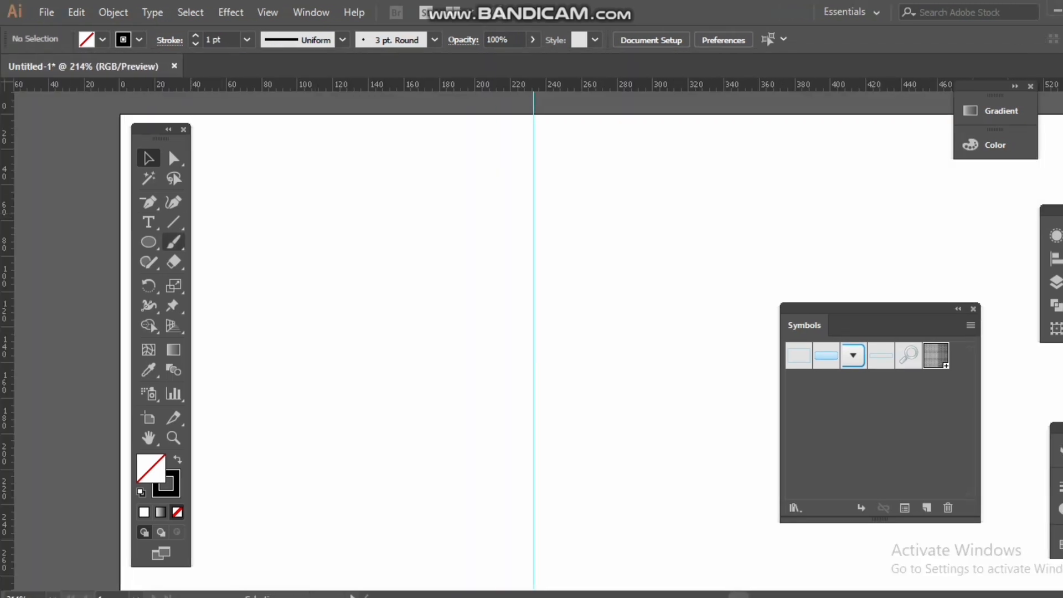
Step: Draw a Pen path from the guide with a horizontal top edge about 37 px long, curving down to about X 252, Y 106 px
{"action": "left_click", "coordinate": [149, 203]}
{"action": "left_click", "coordinate": [205, 201]}
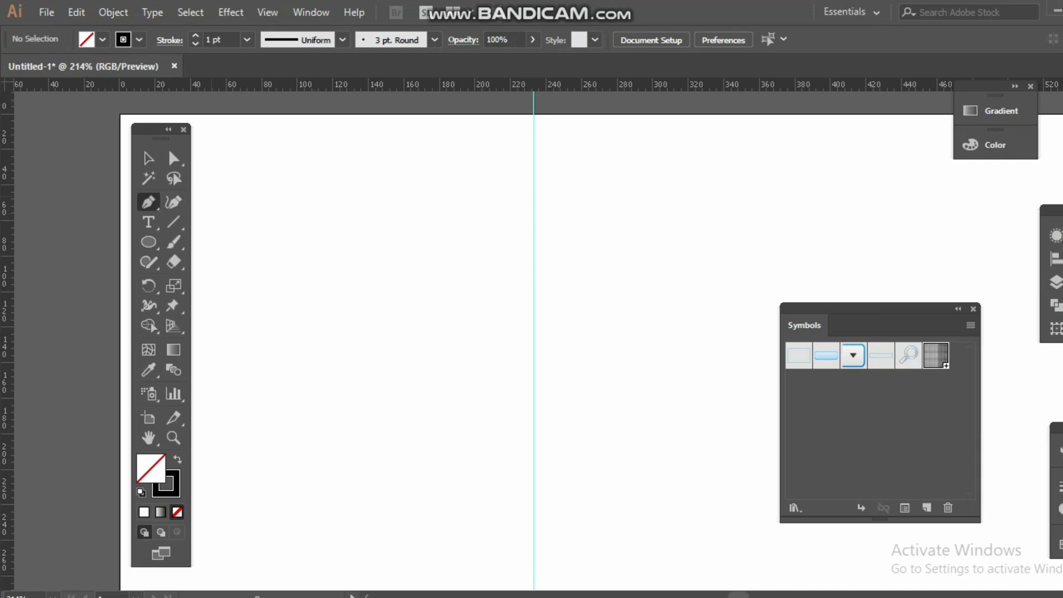
{"action": "left_click", "coordinate": [174, 450]}
{"action": "mouse_move", "coordinate": [775, 95]}
{"action": "left_mouse_down"}
{"action": "mouse_move", "coordinate": [788, 83]}
{"action": "mouse_move", "coordinate": [776, 63]}
{"action": "left_mouse_up"}
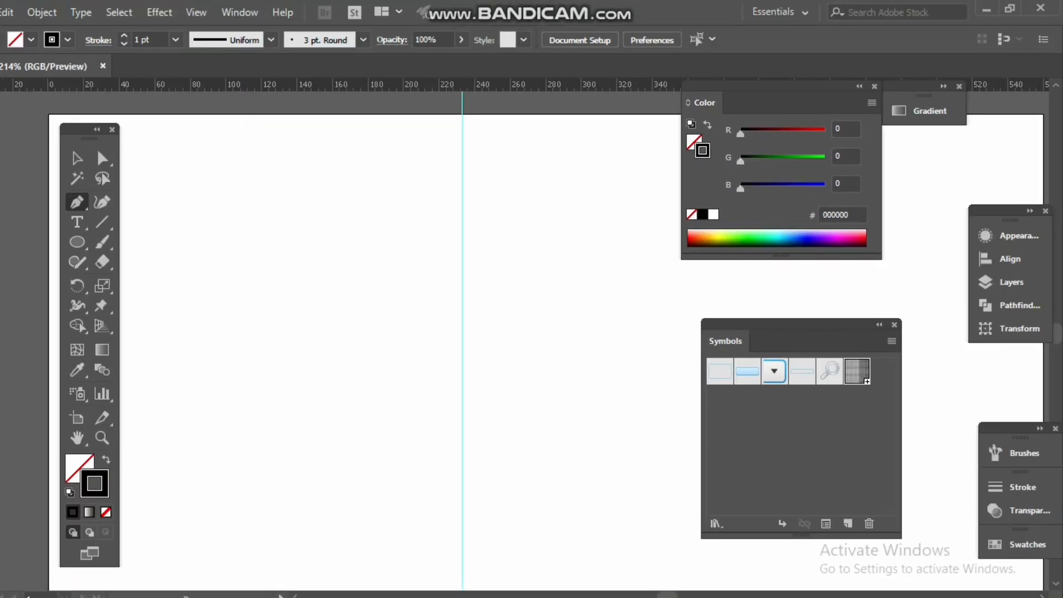
{"action": "left_click", "coordinate": [462, 219]}
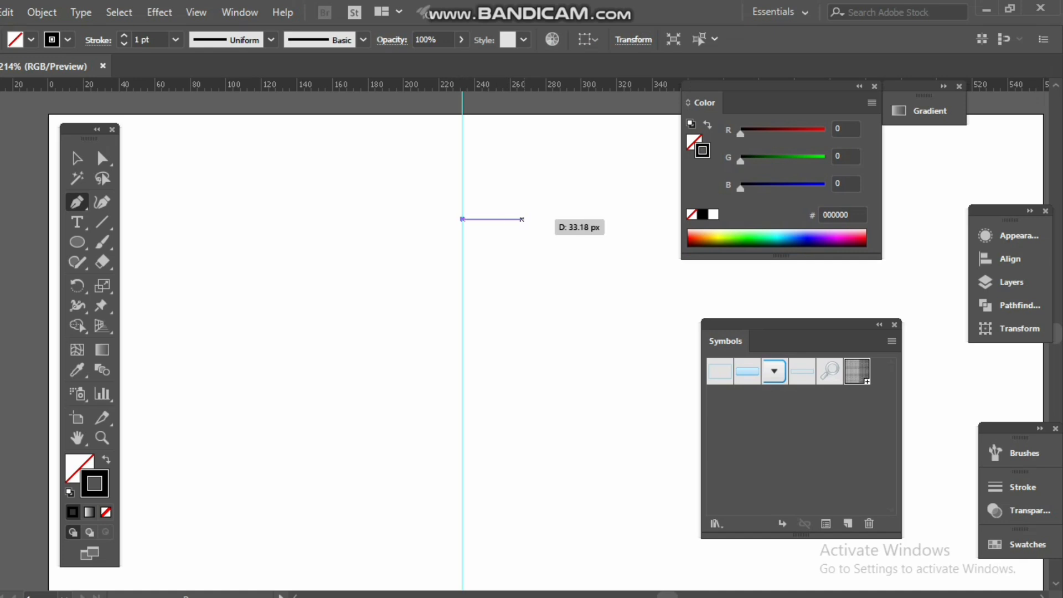
{"action": "left_click", "coordinate": [528, 219]}
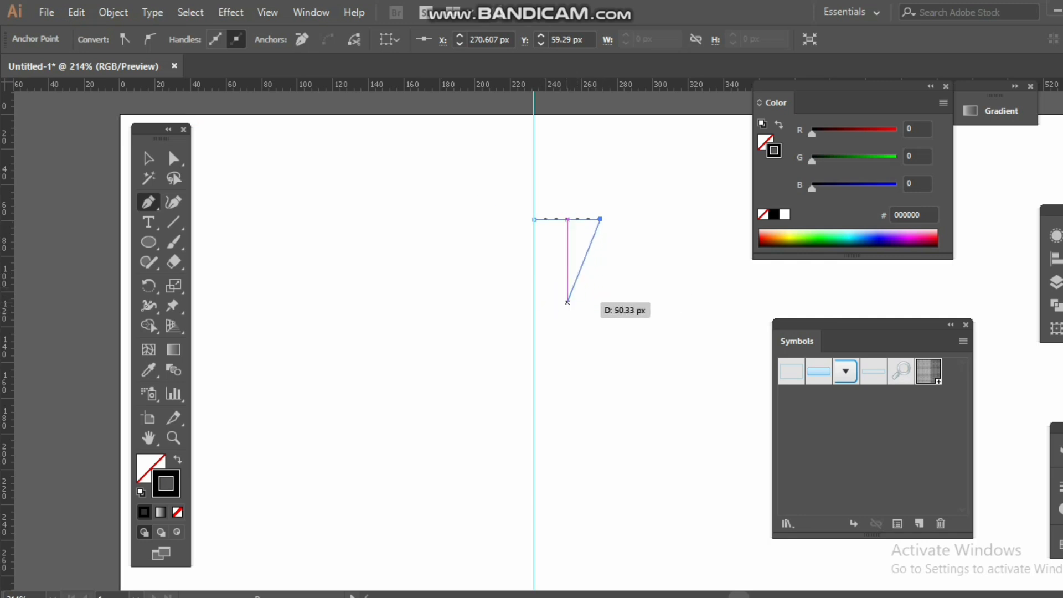
{"action": "left_click_drag", "start_coordinate": [567, 302], "coordinate": [593, 359]}
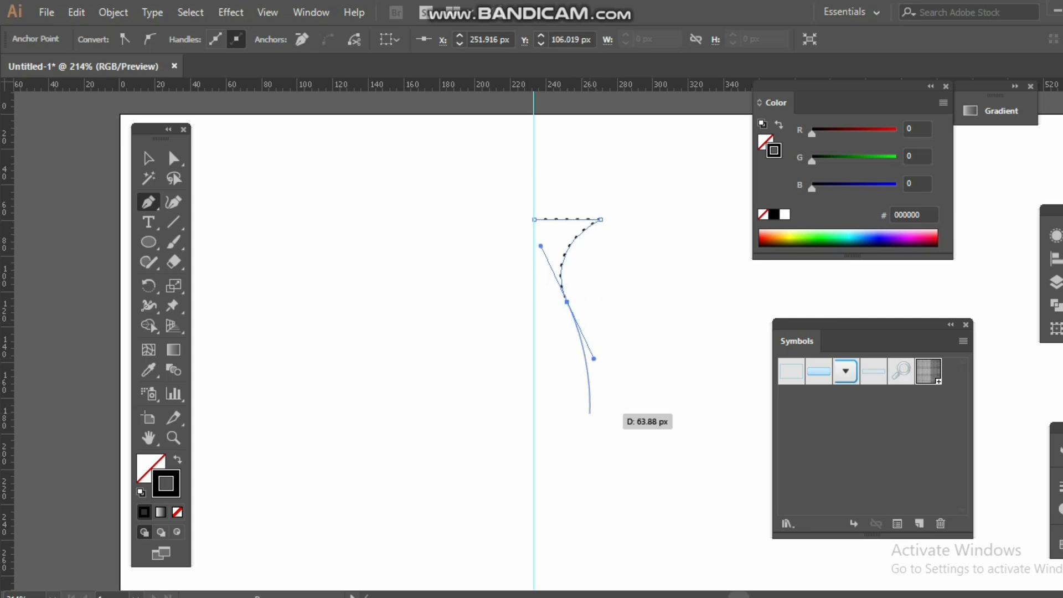
{"action": "left_click_drag", "start_coordinate": [556, 454], "coordinate": [534, 445]}
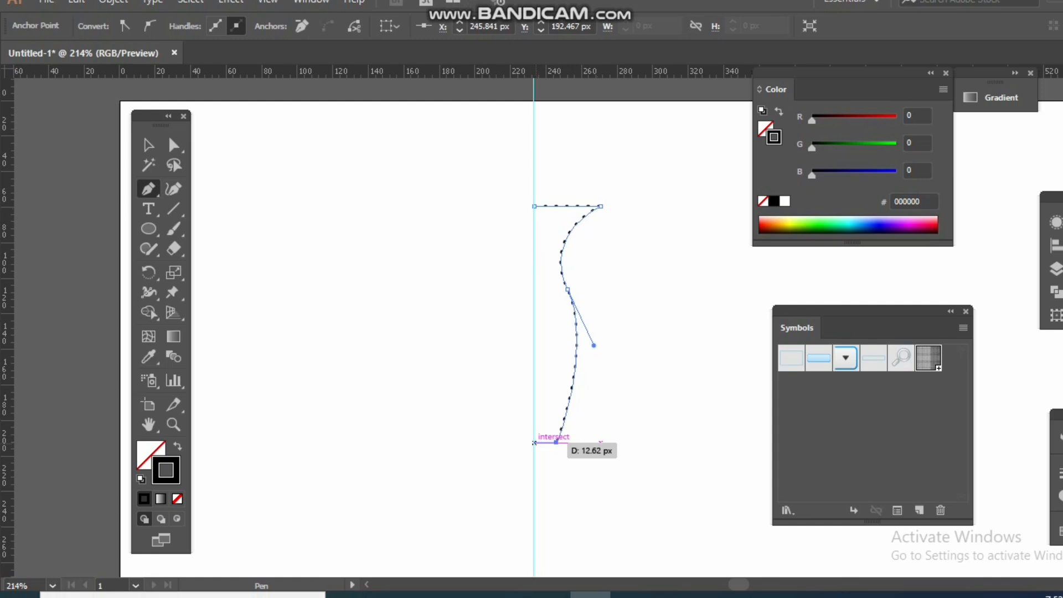
{"action": "left_click", "coordinate": [535, 442]}
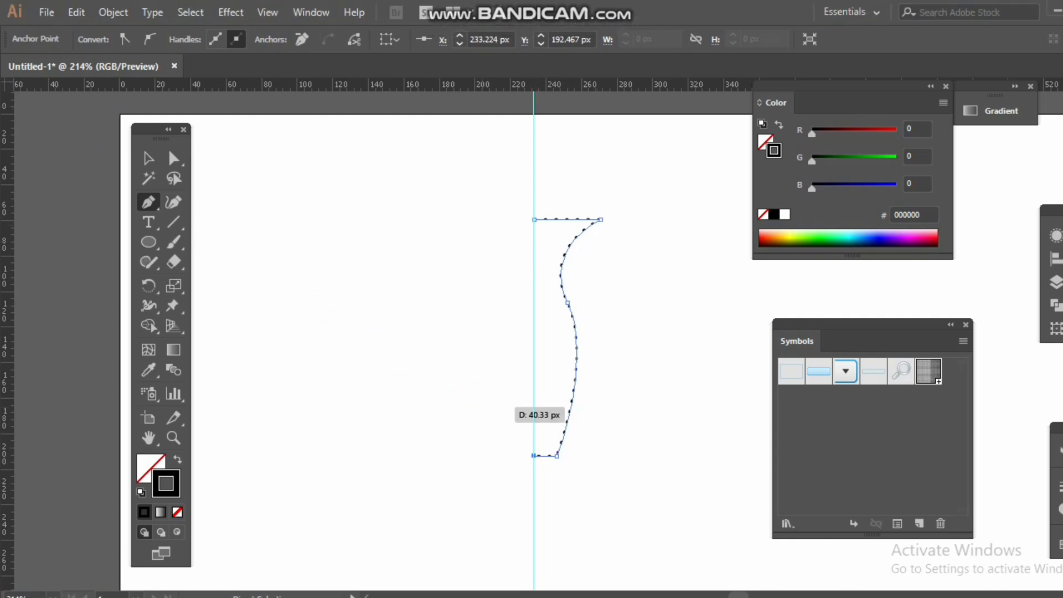
{"action": "key", "text": "ctrl+z"}
{"action": "key", "text": "ctrl+z"}
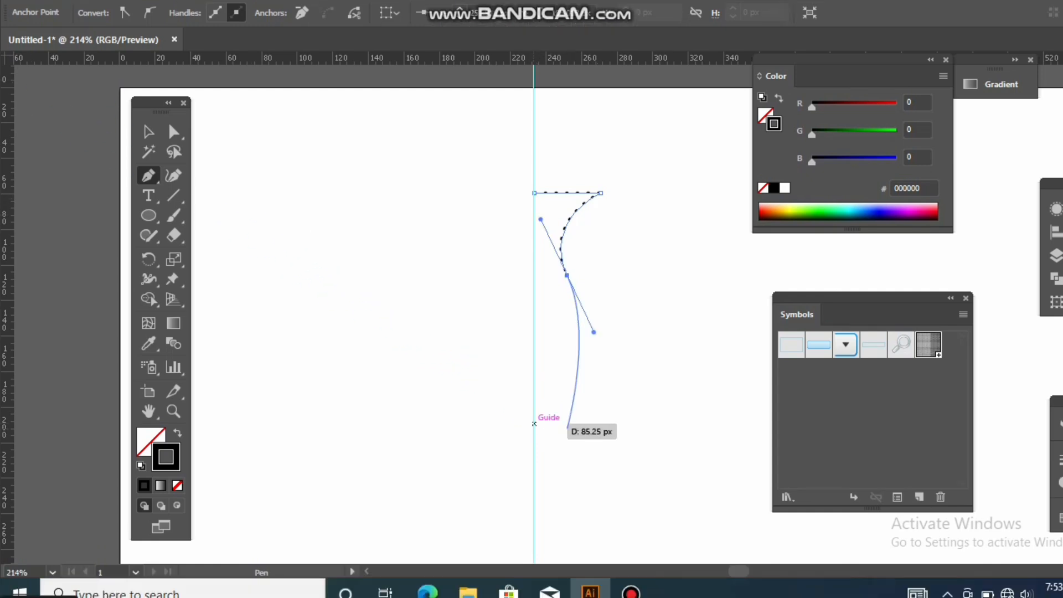
Step: Continue the path with a curve down to about Y 200 px and a short horizontal segment across the guide
{"action": "left_click_drag", "start_coordinate": [538, 443], "coordinate": [530, 443]}
{"action": "left_click", "coordinate": [530, 443]}
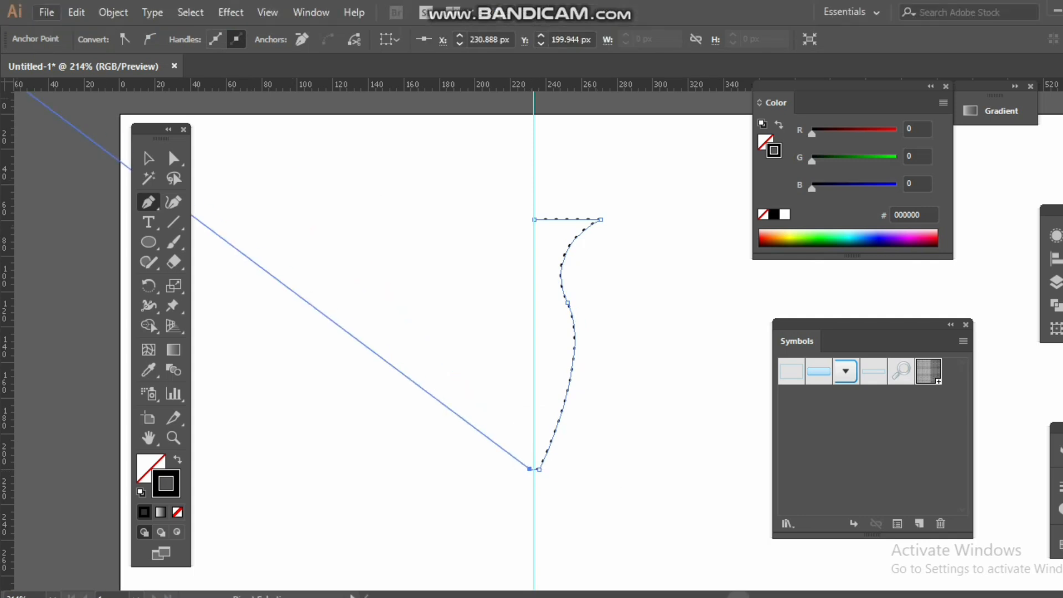
{"action": "left_click", "coordinate": [46, 12]}
{"action": "mouse_move", "coordinate": [77, 12]}
Step: Move the toolbox off the artboard, then remove the stray diagonal segment from the profile path and deselect it
{"action": "left_click", "coordinate": [408, 190]}
{"action": "key", "text": "v"}
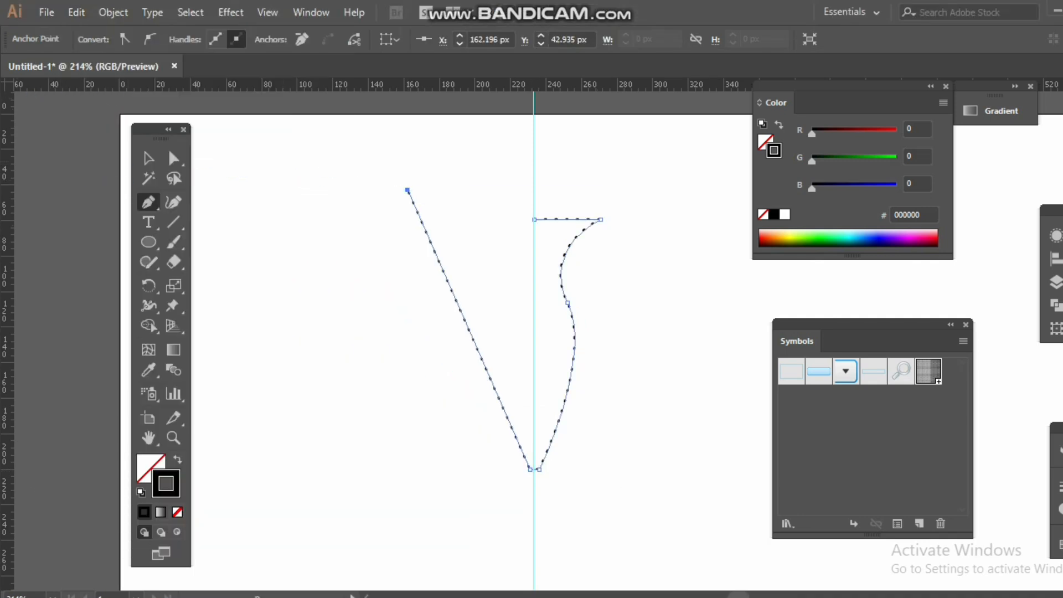
{"action": "left_click_drag", "start_coordinate": [166, 138], "coordinate": [57, 114]}
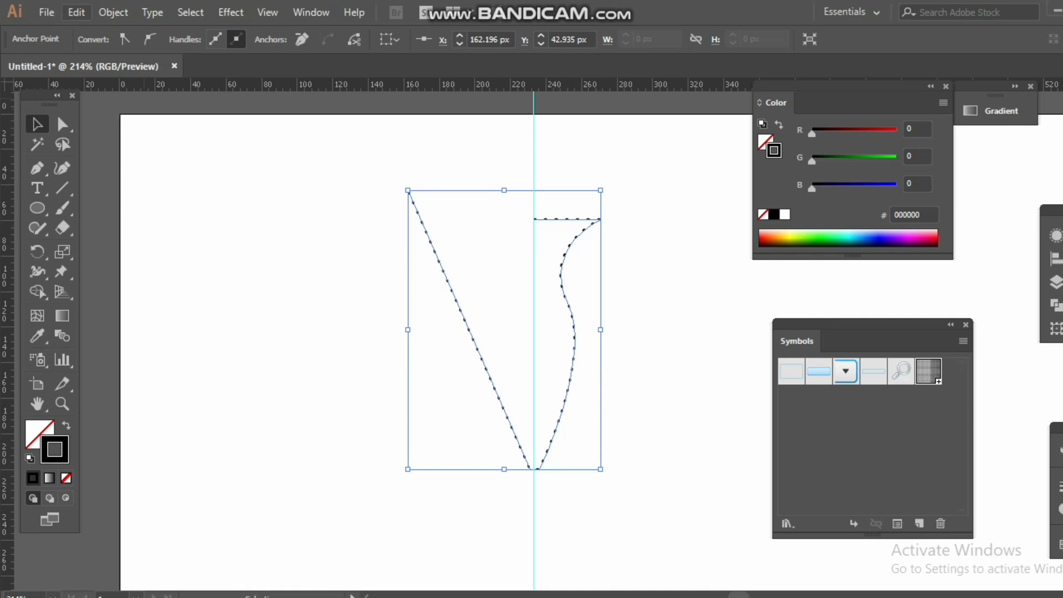
{"action": "left_click", "coordinate": [46, 12]}
{"action": "key", "text": "Escape"}
{"action": "key", "text": "ctrl+shift+a"}
{"action": "key", "text": "ctrl+z"}
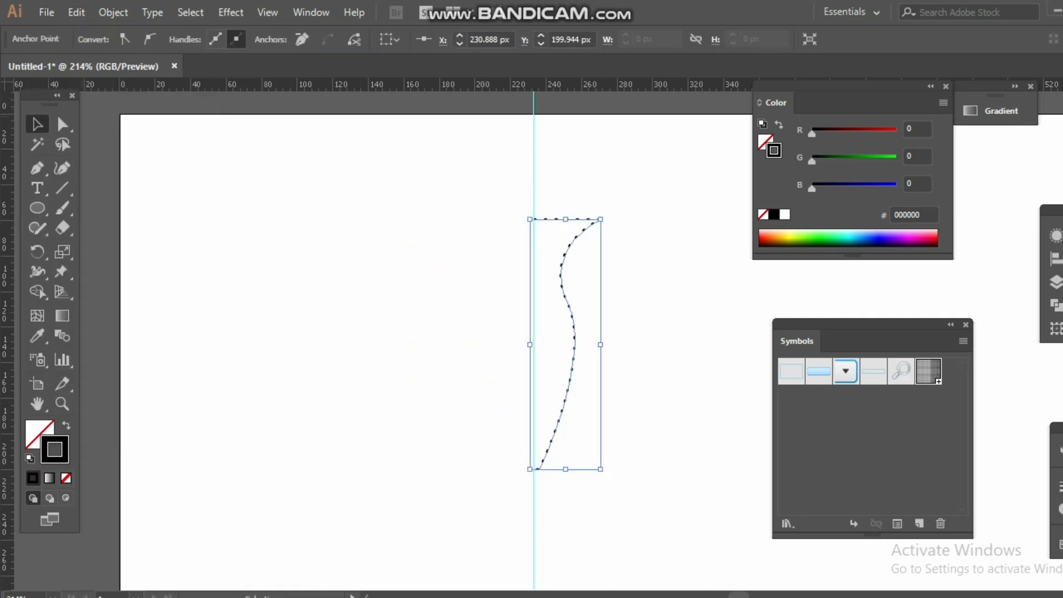
{"action": "key", "text": "ctrl+shift+a"}
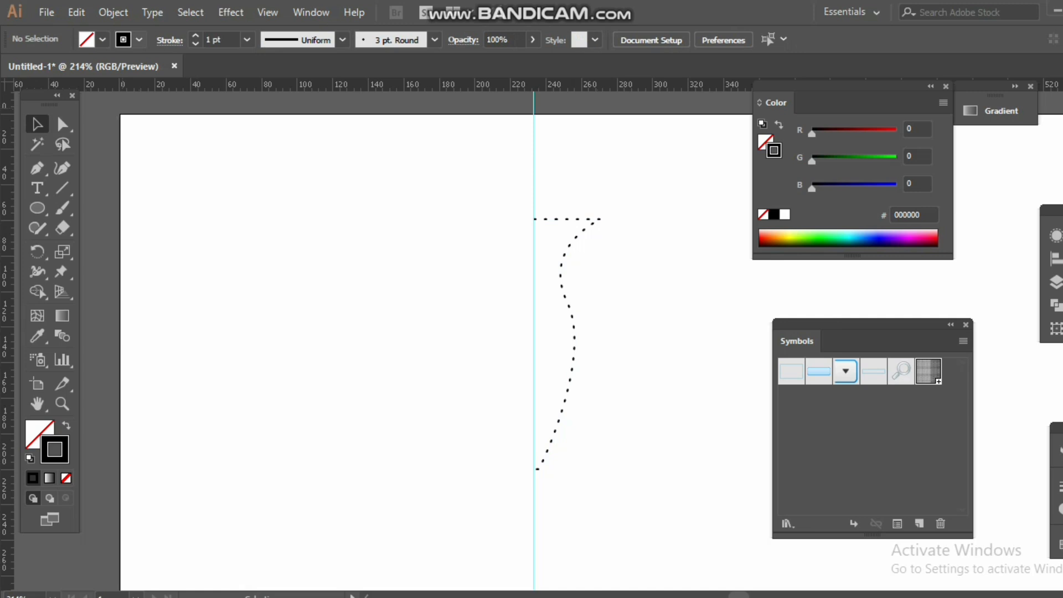
Step: Select the profile path and turn off its dashed stroke so the outline is solid
{"action": "left_click", "coordinate": [170, 40]}
{"action": "left_click", "coordinate": [475, 302]}
{"action": "left_click_drag", "start_coordinate": [474, 302], "coordinate": [654, 331]}
{"action": "left_click", "coordinate": [169, 40]}
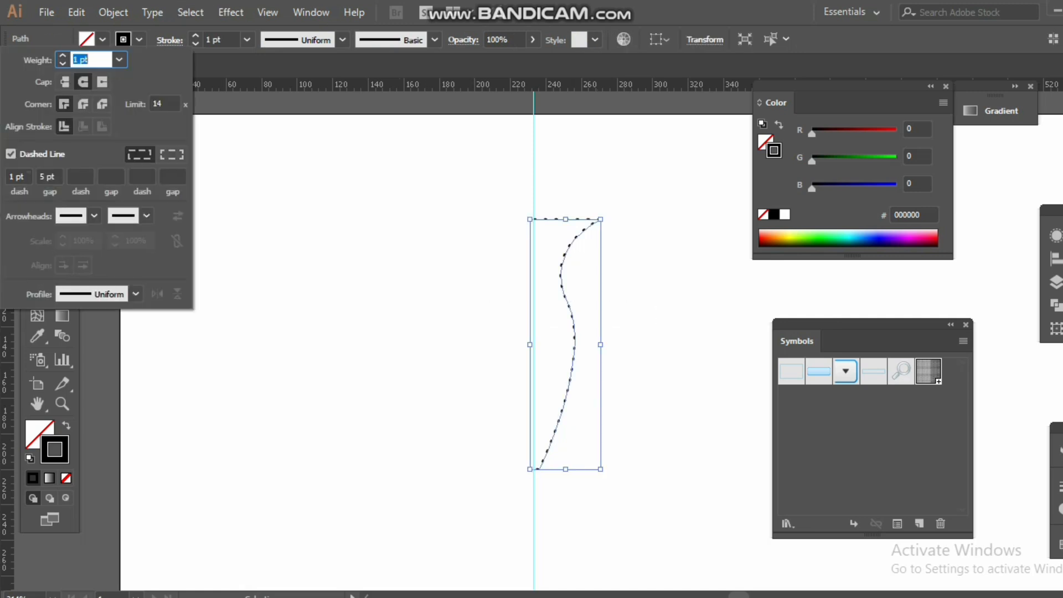
{"action": "left_click", "coordinate": [11, 154]}
{"action": "key", "text": "Escape"}
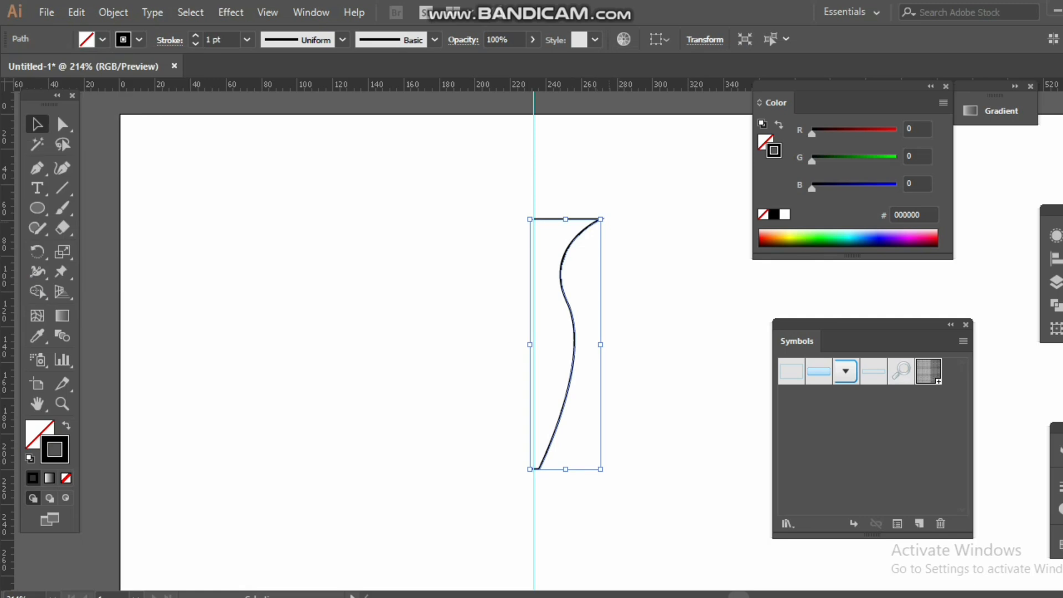
Step: Rotate the profile path 180 degrees and move it to the left of the vertical guide
{"action": "left_click_drag", "start_coordinate": [605, 215], "coordinate": [556, 462]}
{"action": "left_click_drag", "start_coordinate": [555, 317], "coordinate": [431, 321]}
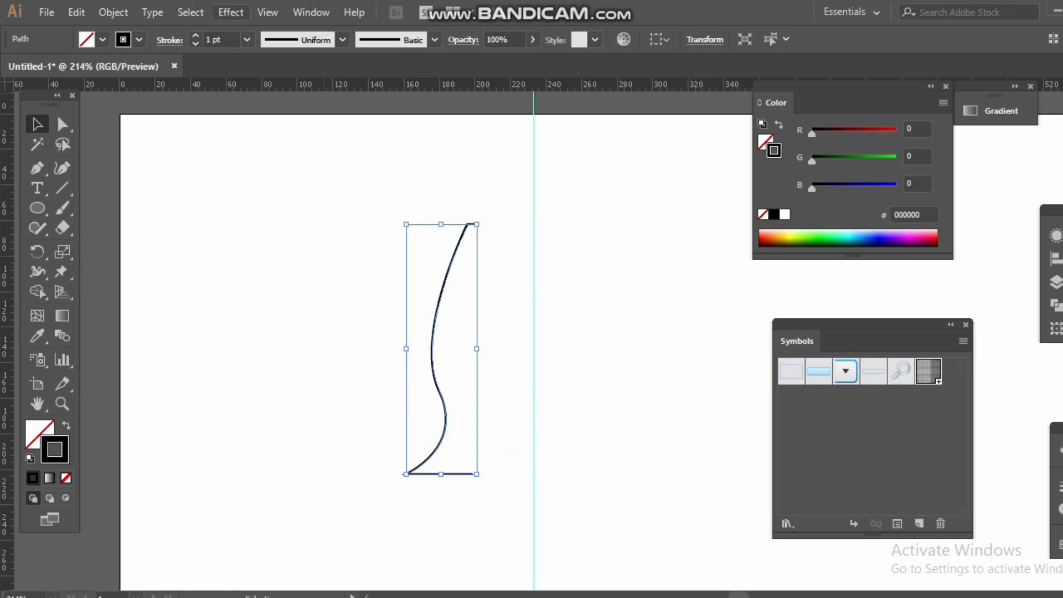
Step: Start a 3D Revolve effect on the profile and enable Invisible Geometry and Preview in its Map Art options
{"action": "left_click", "coordinate": [230, 12]}
{"action": "mouse_move", "coordinate": [310, 106]}
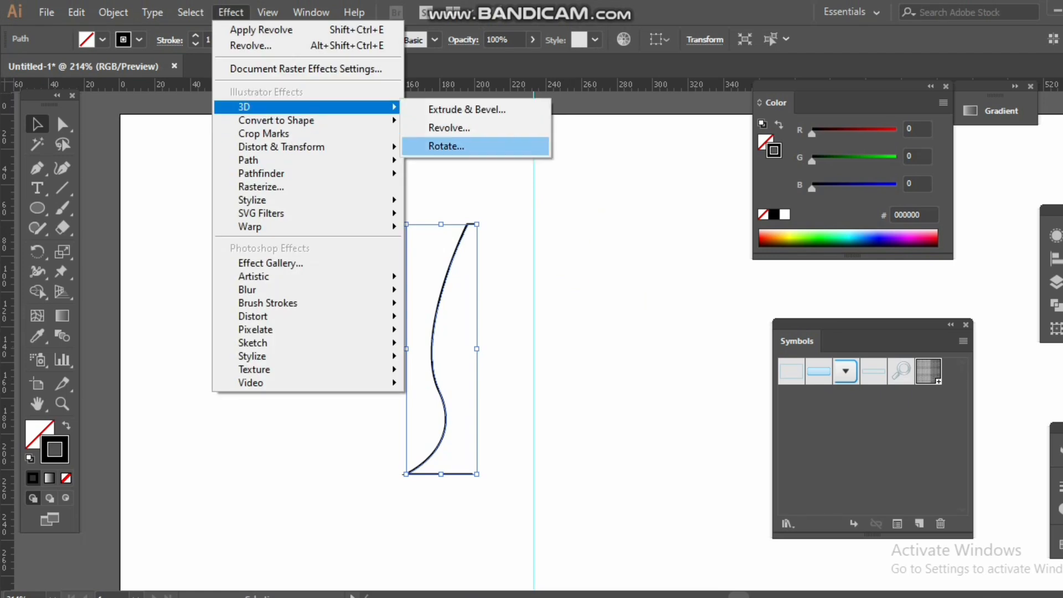
{"action": "left_click", "coordinate": [449, 128]}
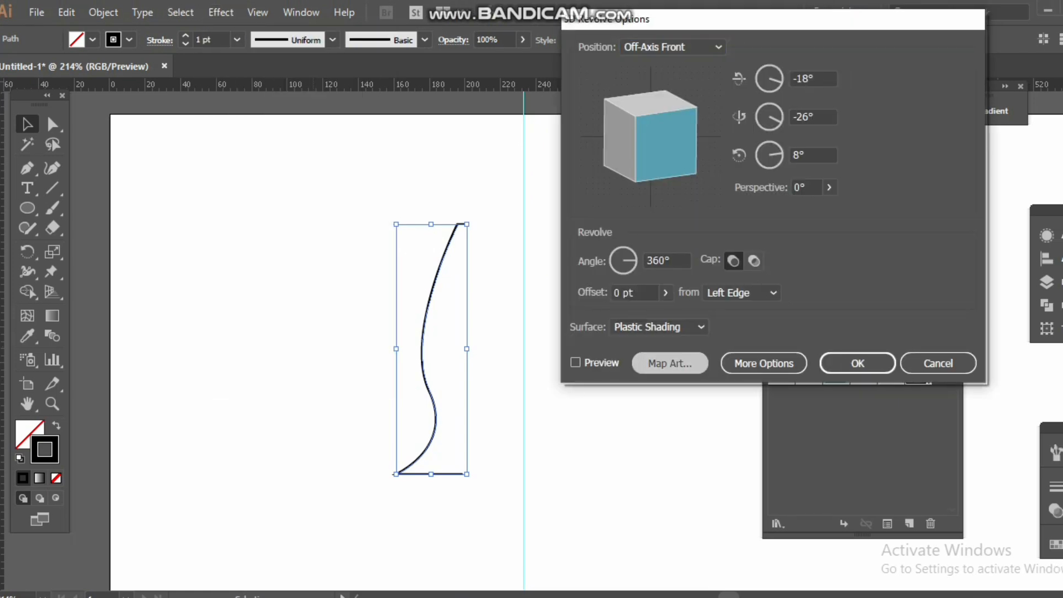
{"action": "left_click", "coordinate": [670, 363]}
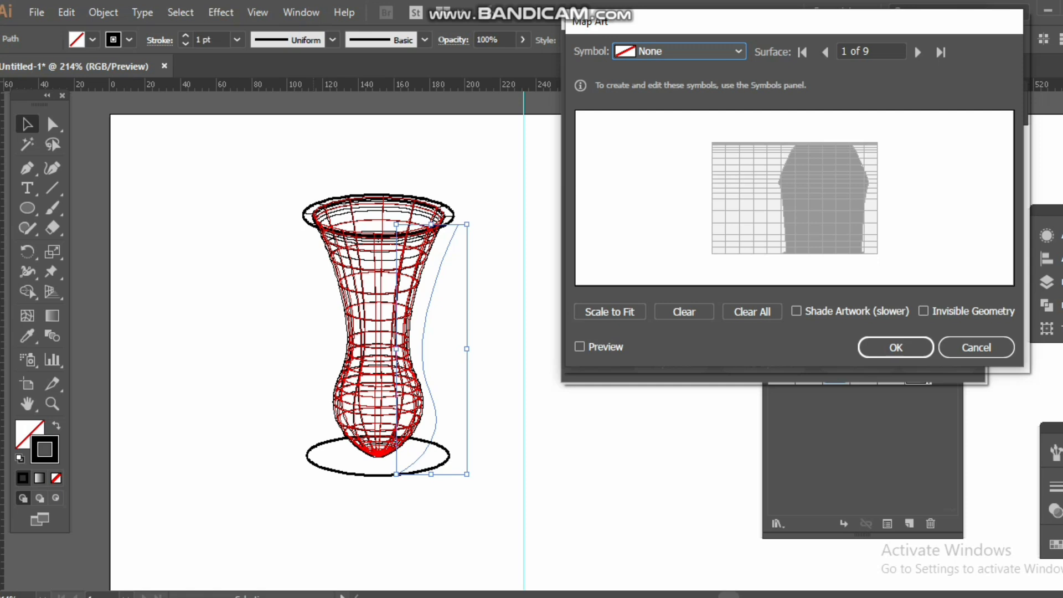
{"action": "left_click", "coordinate": [923, 311]}
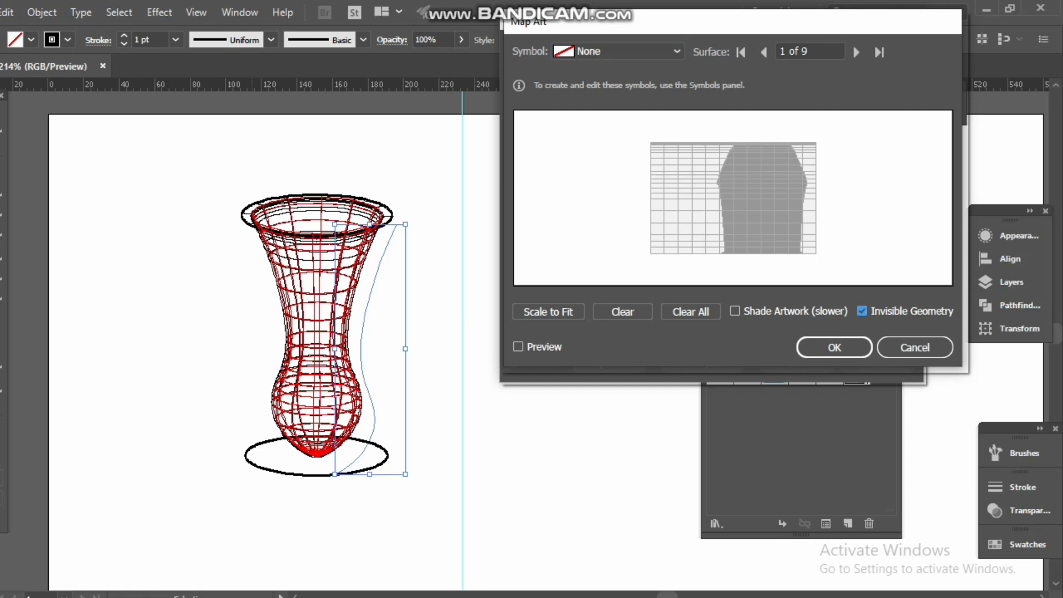
{"action": "left_click", "coordinate": [519, 347]}
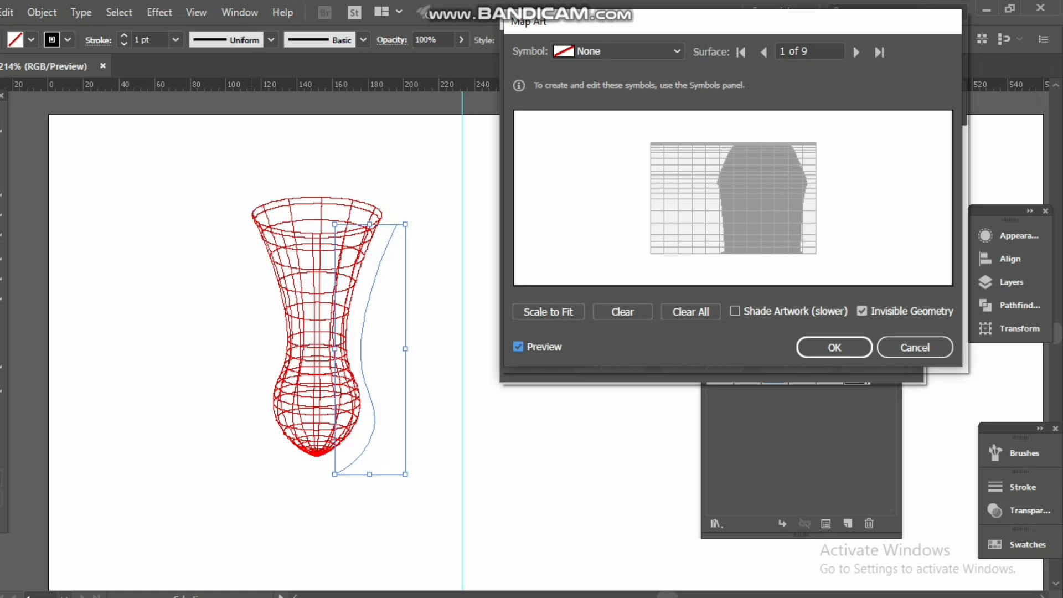
Step: Map the dot symbol onto surface 1 of 9, moving it over the shaded area and stretching it to the full surface height
{"action": "left_click", "coordinate": [625, 50]}
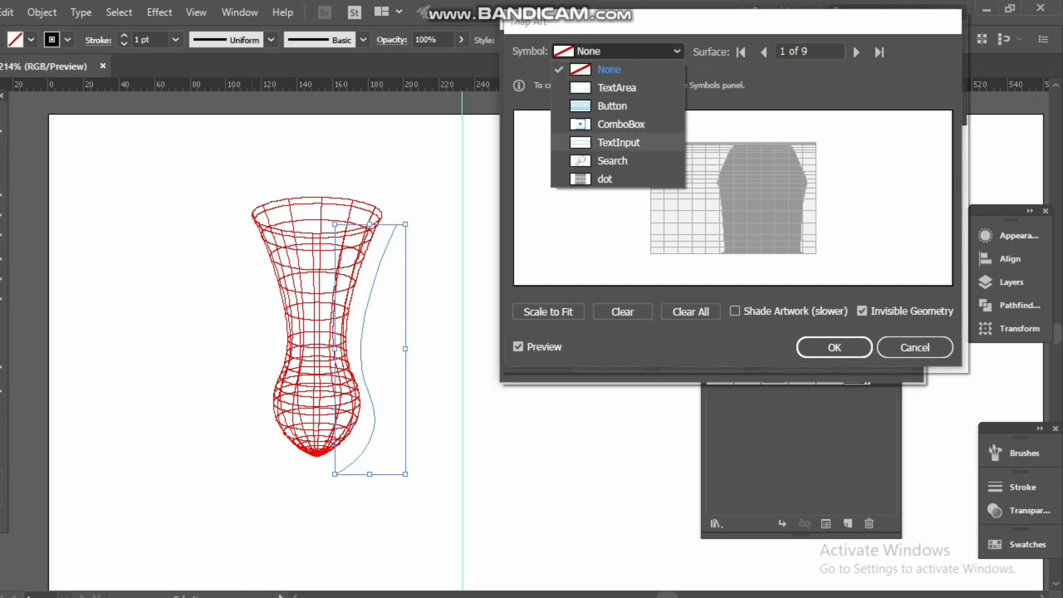
{"action": "key", "text": "Escape"}
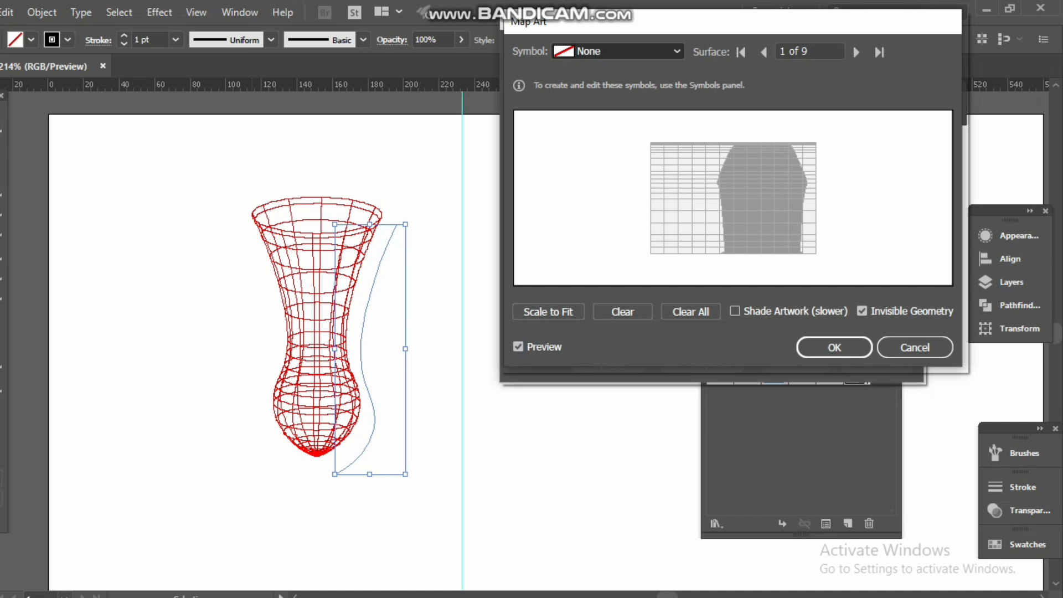
{"action": "left_click_drag", "start_coordinate": [733, 197], "coordinate": [761, 197]}
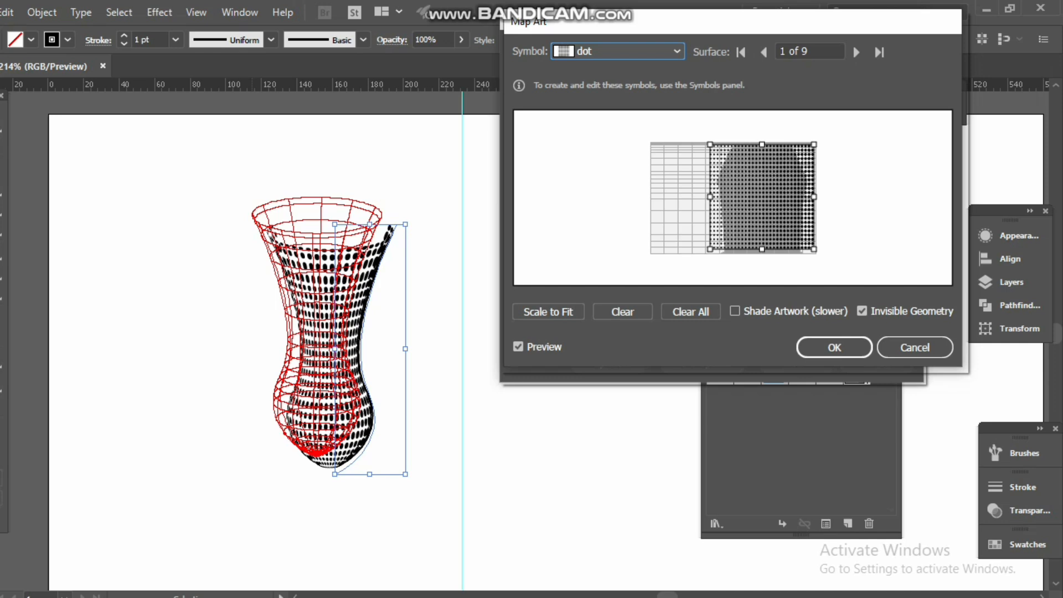
{"action": "left_click_drag", "start_coordinate": [762, 249], "coordinate": [762, 256]}
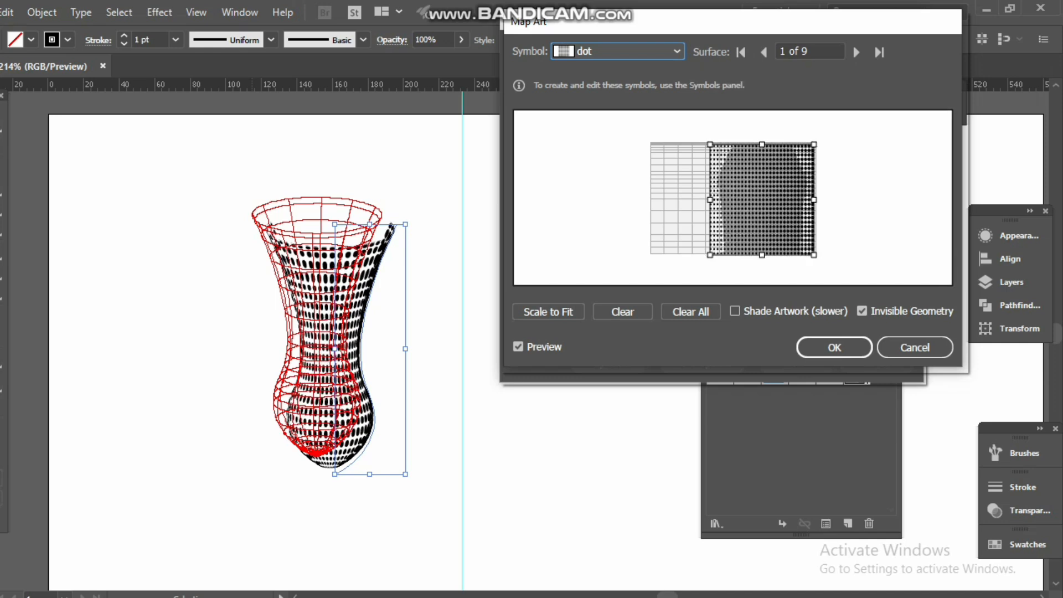
Step: Apply the mapped art and revolve effect to the vase, then move the Symbols panel farther aside
{"action": "left_click", "coordinate": [834, 348]}
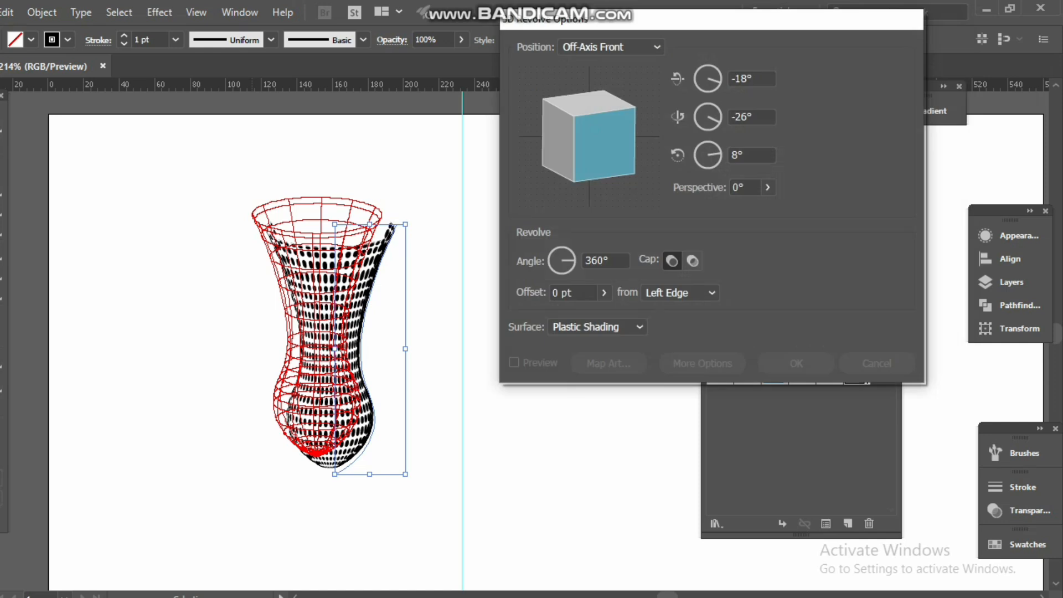
{"action": "left_click", "coordinate": [796, 363]}
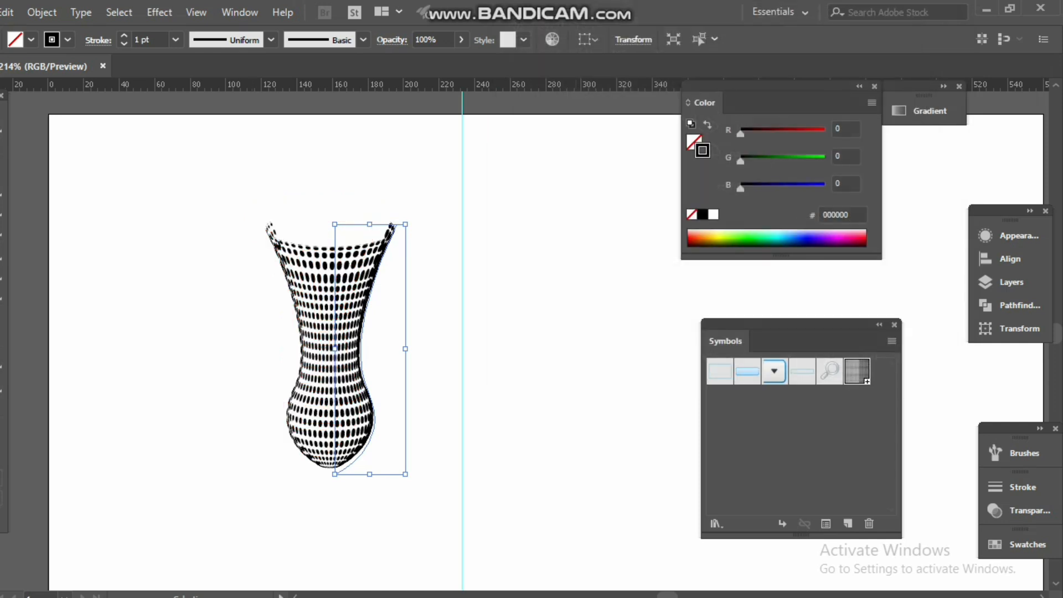
{"action": "left_click_drag", "start_coordinate": [792, 306], "coordinate": [868, 340]}
{"action": "left_click", "coordinate": [564, 343]}
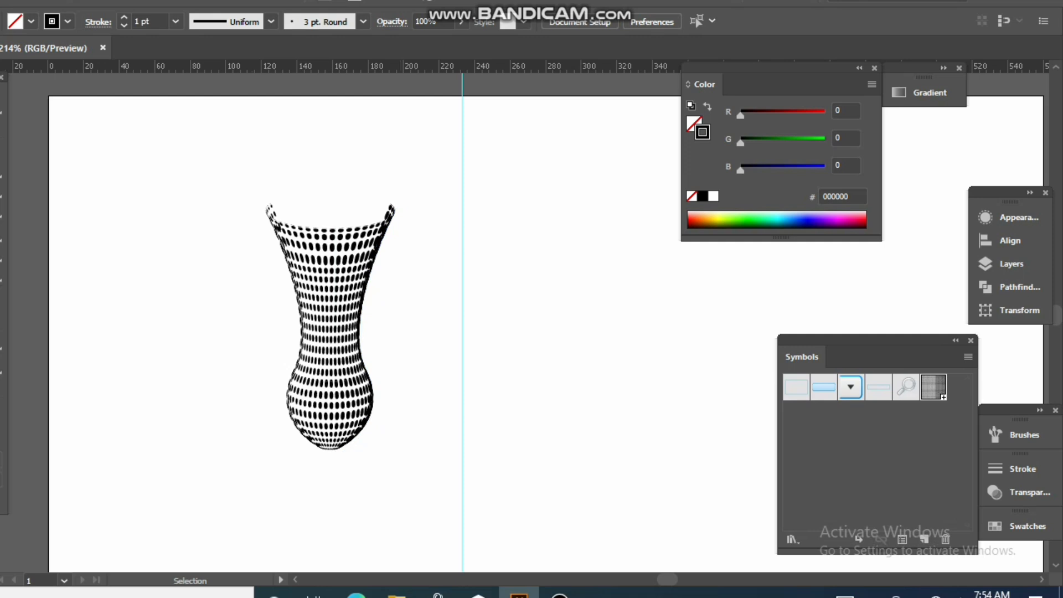
{"action": "left_click", "coordinate": [390, 218]}
{"action": "left_click_drag", "start_coordinate": [412, 208], "coordinate": [387, 481]}
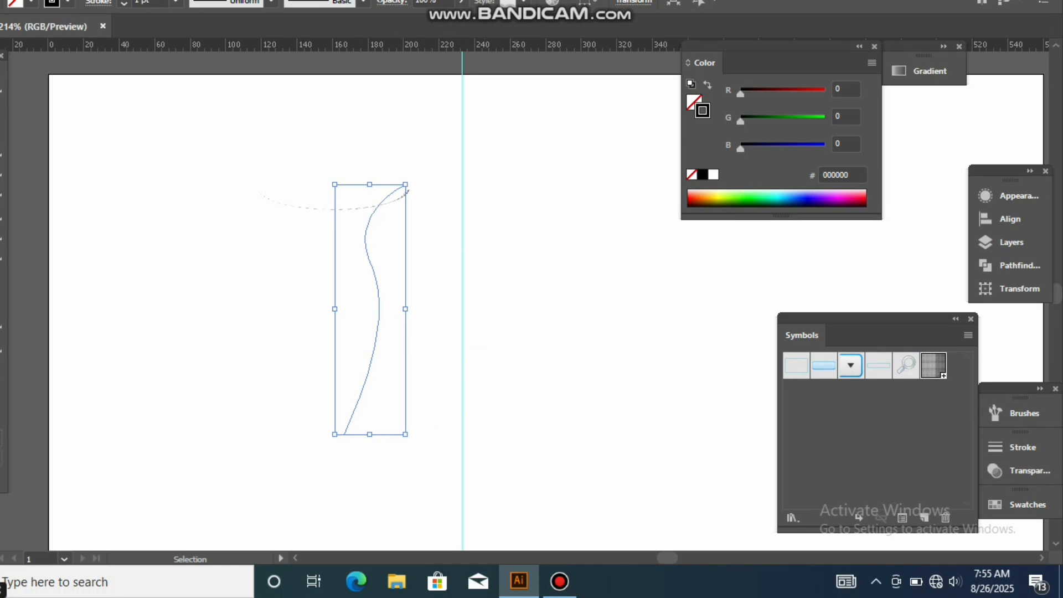
{"action": "left_click_drag", "start_coordinate": [379, 301], "coordinate": [485, 312]}
{"action": "key", "text": "a"}
{"action": "key", "text": "ctrl+z"}
{"action": "key", "text": "ctrl+z"}
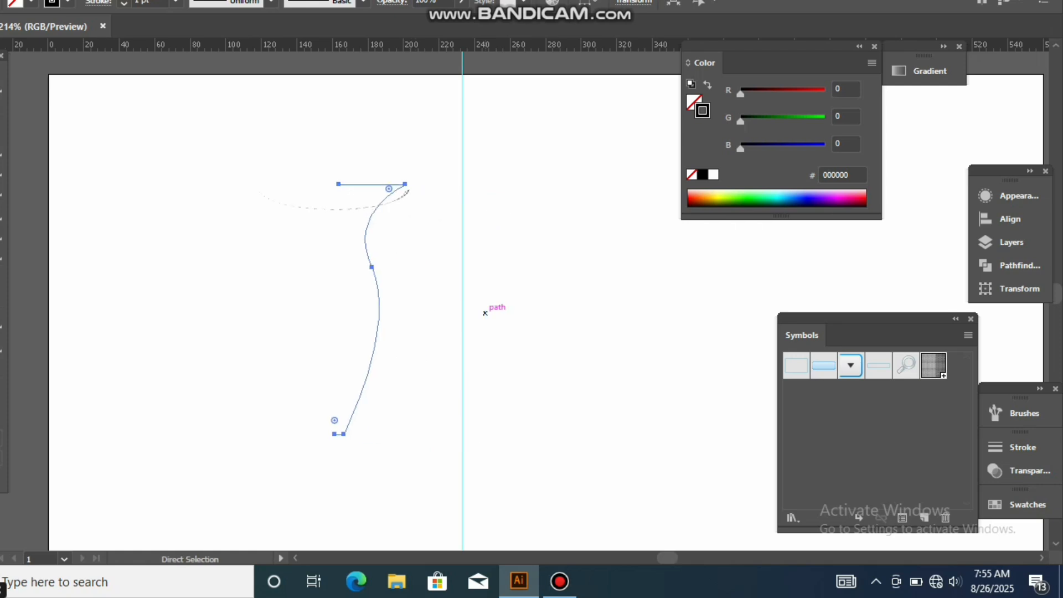
{"action": "key", "text": "ctrl+z"}
{"action": "key", "text": "ctrl+z"}
Step: Shift the dotted vase slightly left and expand its appearance
{"action": "mouse_move", "coordinate": [361, 311]}
{"action": "left_mouse_down"}
{"action": "mouse_move", "coordinate": [447, 312]}
{"action": "mouse_move", "coordinate": [348, 312]}
{"action": "left_mouse_up"}
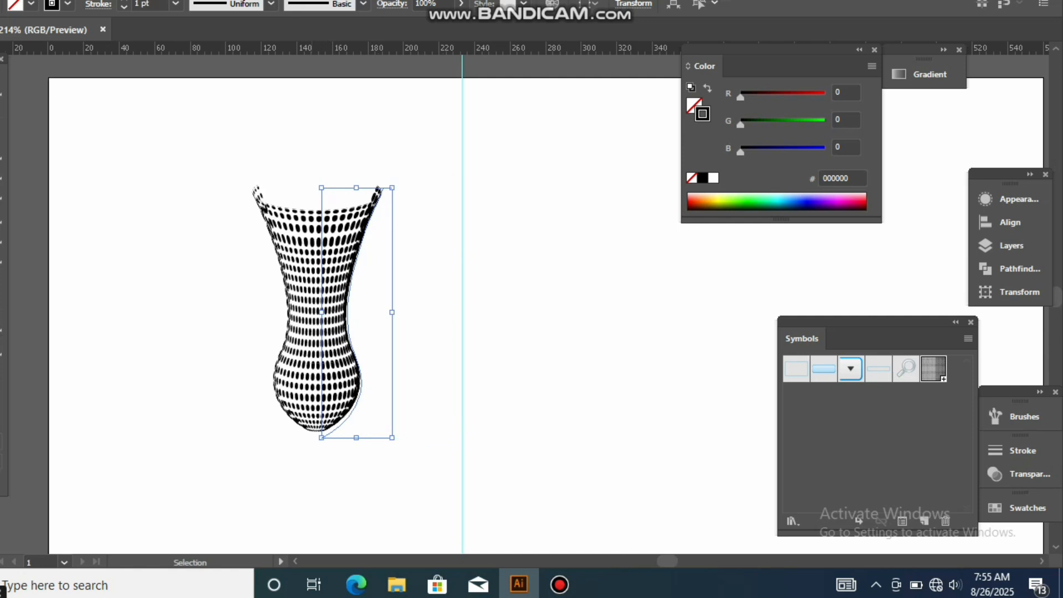
{"action": "right_click", "coordinate": [319, 310]}
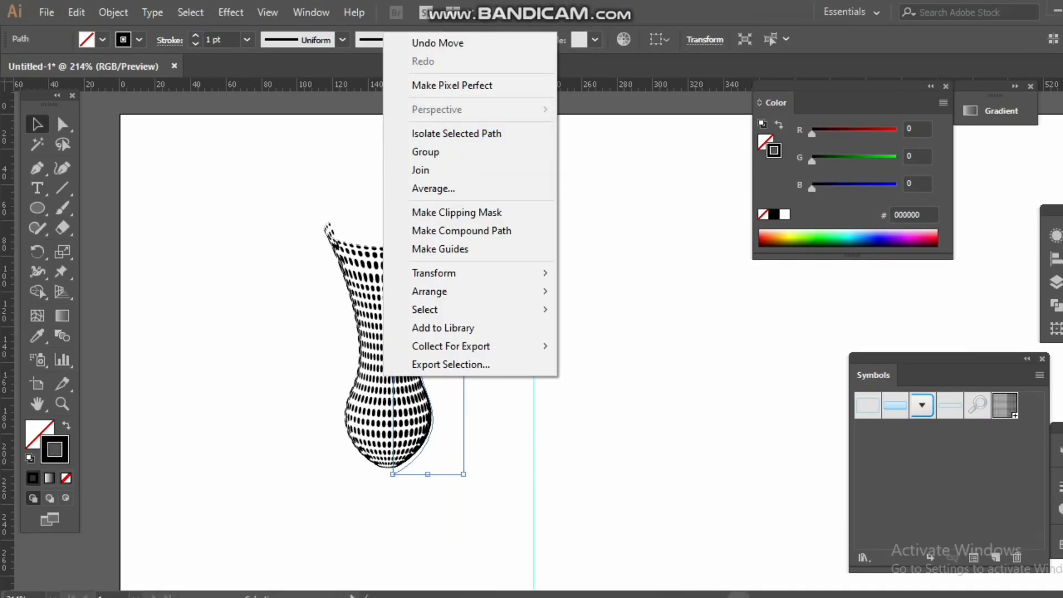
{"action": "left_click", "coordinate": [0, 12]}
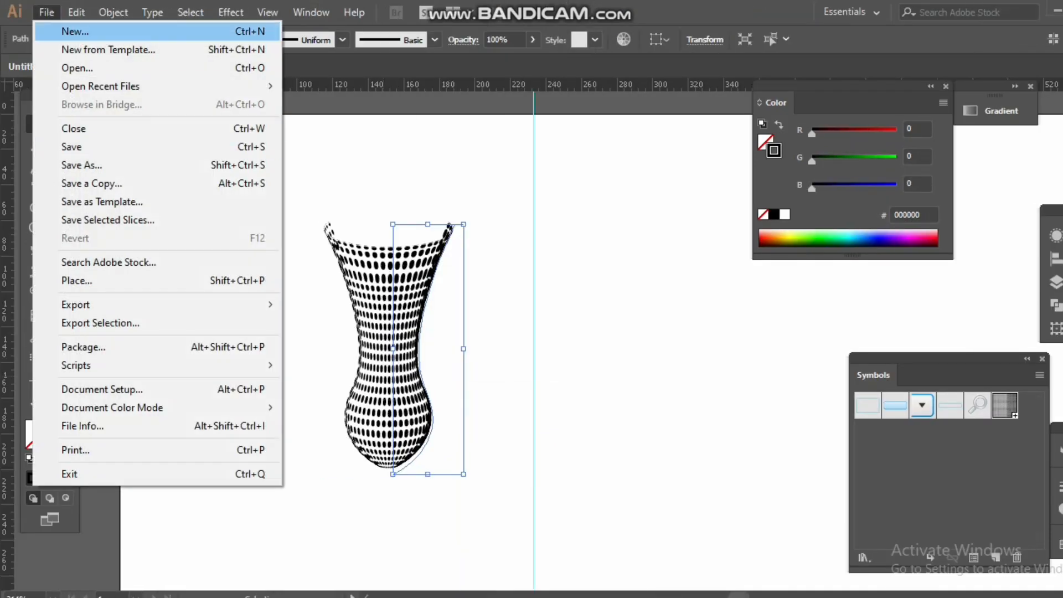
{"action": "mouse_move", "coordinate": [42, 12]}
{"action": "left_click", "coordinate": [207, 187]}
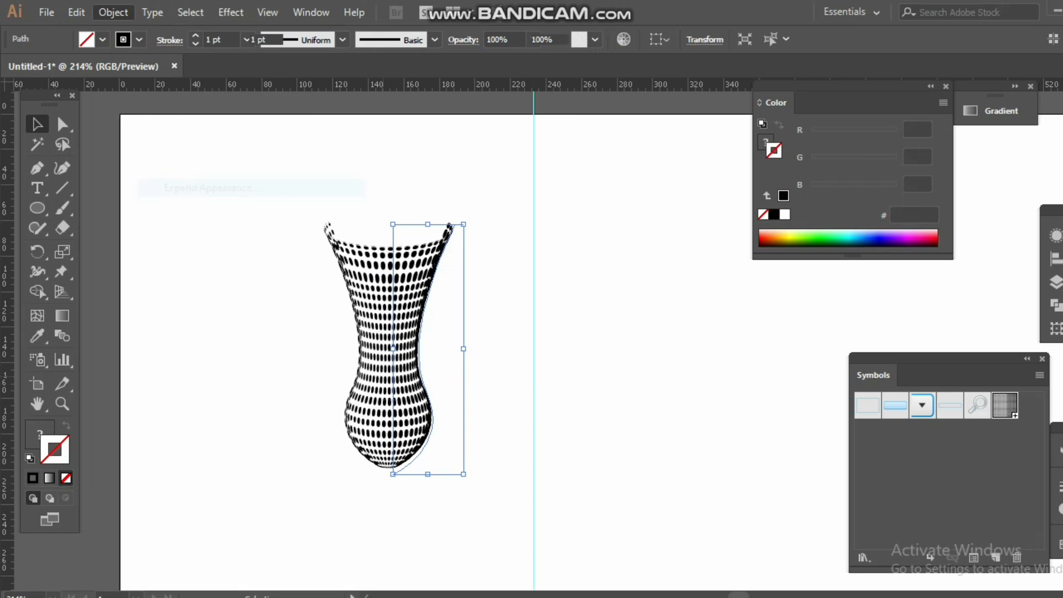
{"action": "left_click", "coordinate": [392, 347]}
{"action": "left_click", "coordinate": [392, 348]}
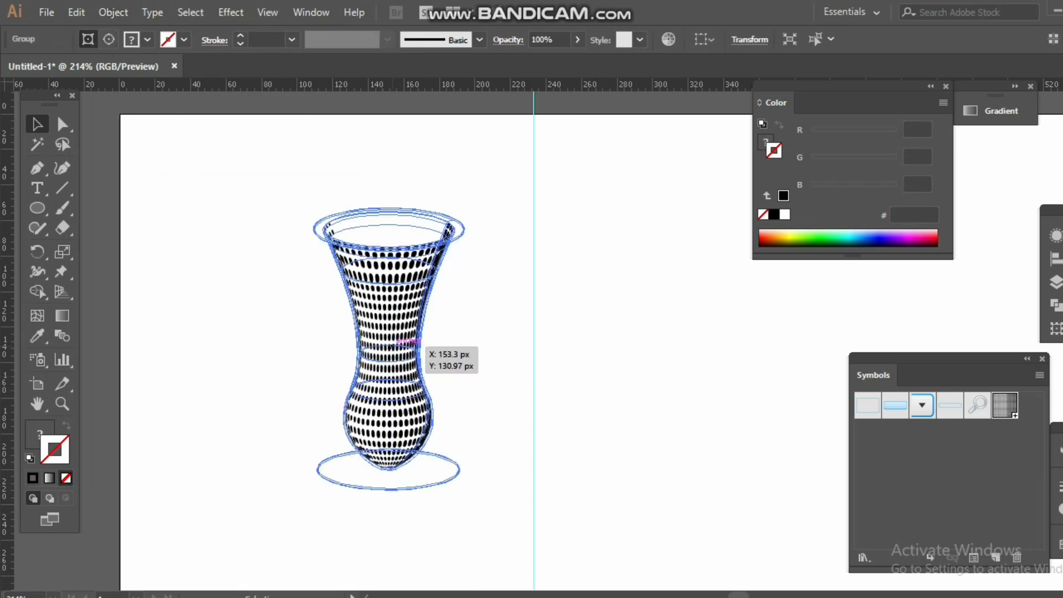
Step: Ungroup the expanded vase artwork once and clear the selection
{"action": "right_click", "coordinate": [392, 347]}
{"action": "left_click", "coordinate": [440, 218]}
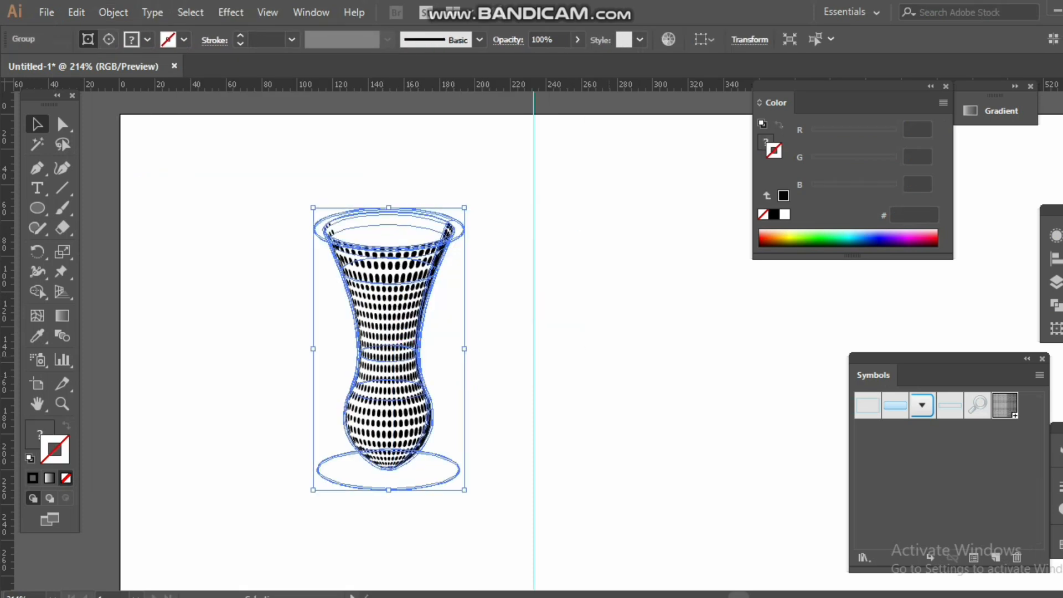
{"action": "key", "text": "ctrl+shift+a"}
{"action": "right_click", "coordinate": [408, 339]}
{"action": "right_click", "coordinate": [375, 301]}
{"action": "left_click", "coordinate": [451, 437]}
{"action": "key", "text": "ctrl+shift+a"}
{"action": "right_click", "coordinate": [377, 323]}
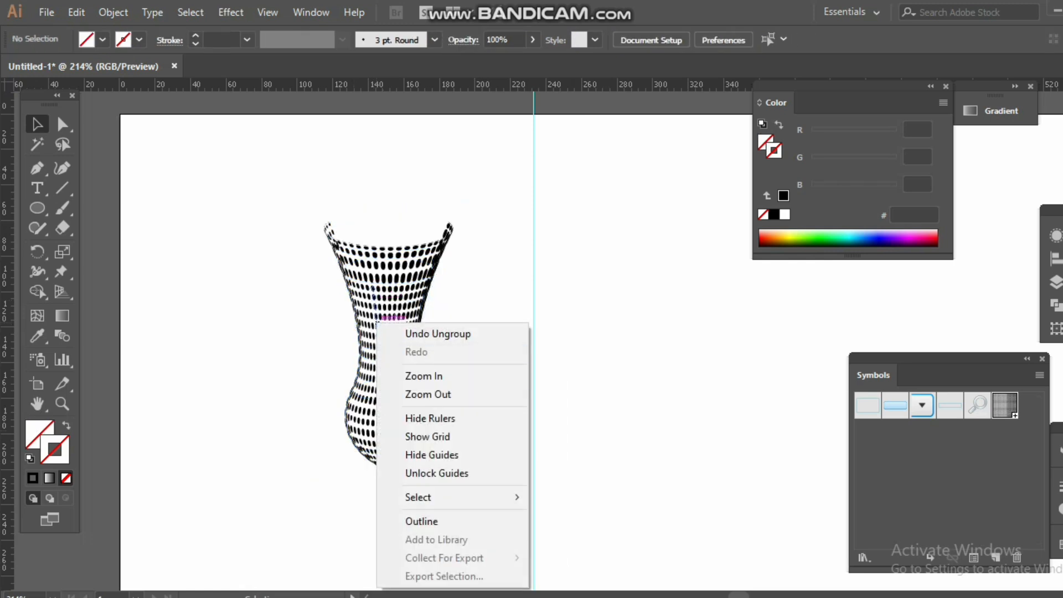
{"action": "right_click", "coordinate": [357, 248]}
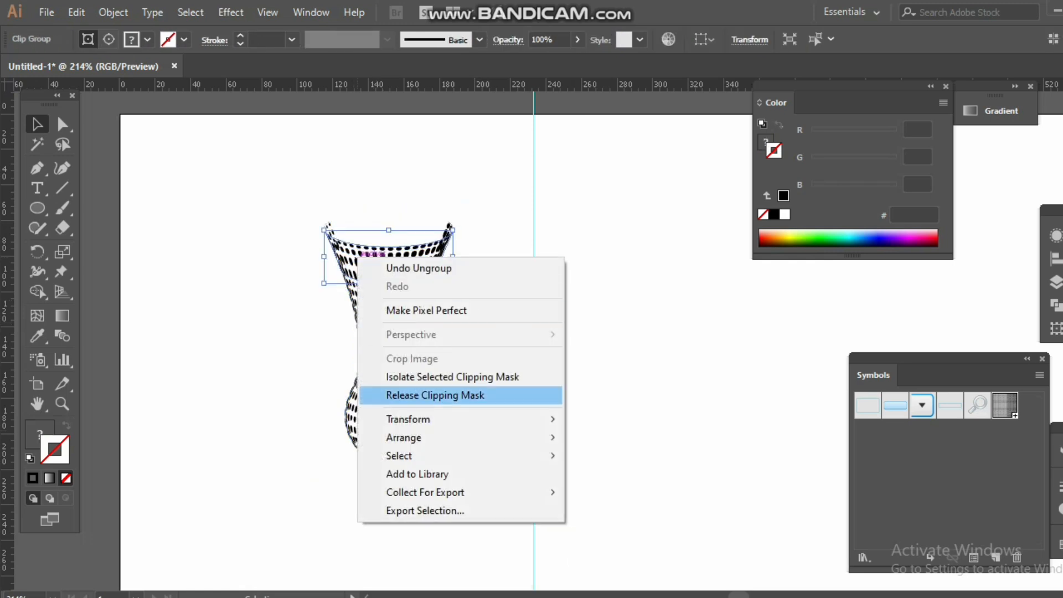
{"action": "left_click", "coordinate": [451, 393]}
{"action": "left_click", "coordinate": [275, 217]}
{"action": "left_click_drag", "start_coordinate": [275, 217], "coordinate": [505, 488]}
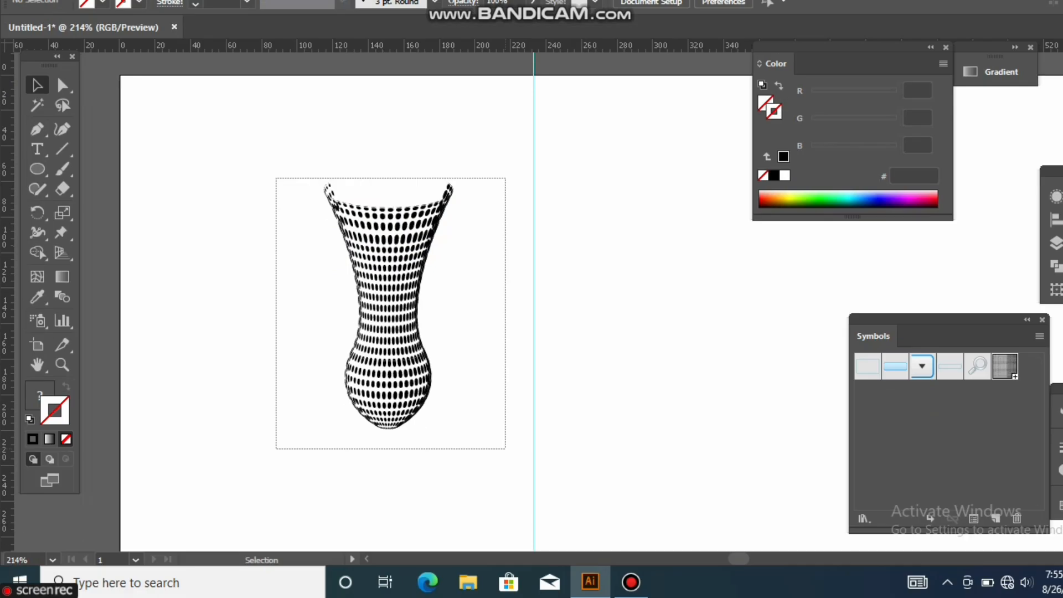
{"action": "right_click", "coordinate": [398, 370]}
{"action": "left_click", "coordinate": [614, 185]}
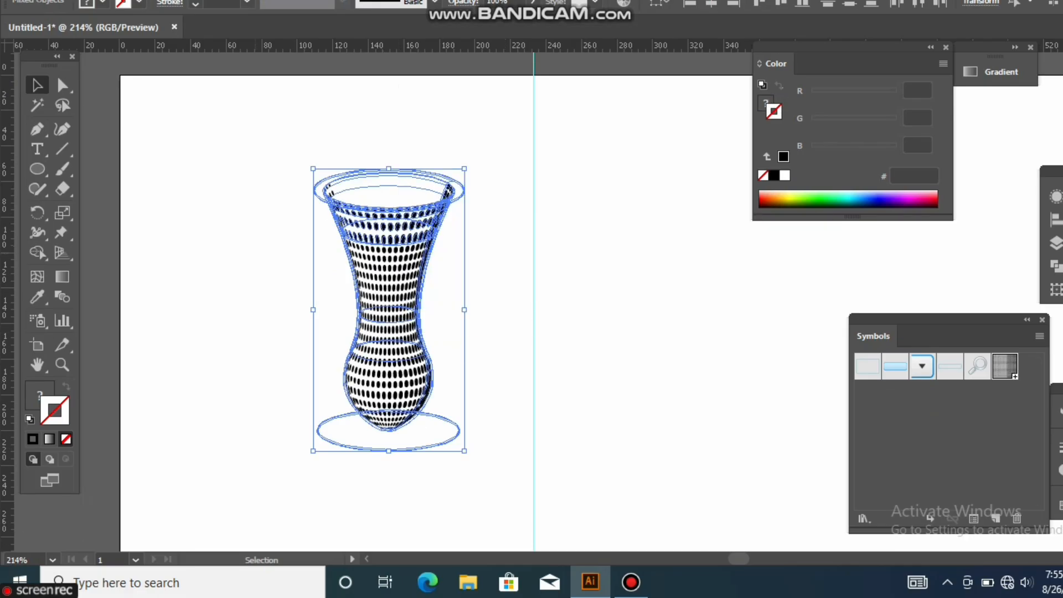
{"action": "key", "text": "ctrl+z"}
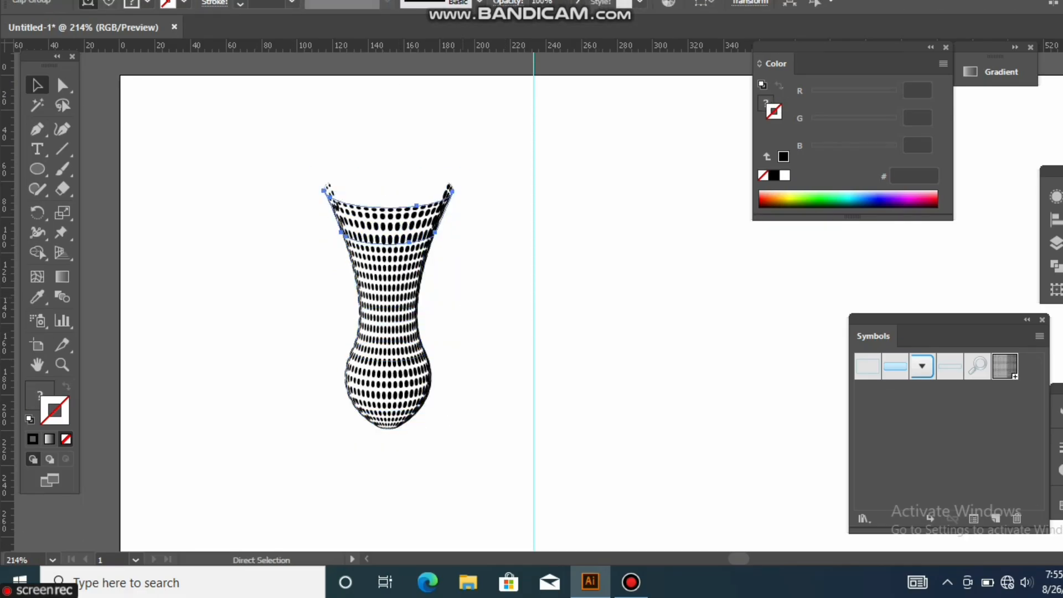
Step: Select the whole vase artwork, ungroup it again and release its clipping masks
{"action": "key", "text": "ctrl+a"}
{"action": "right_click", "coordinate": [415, 297]}
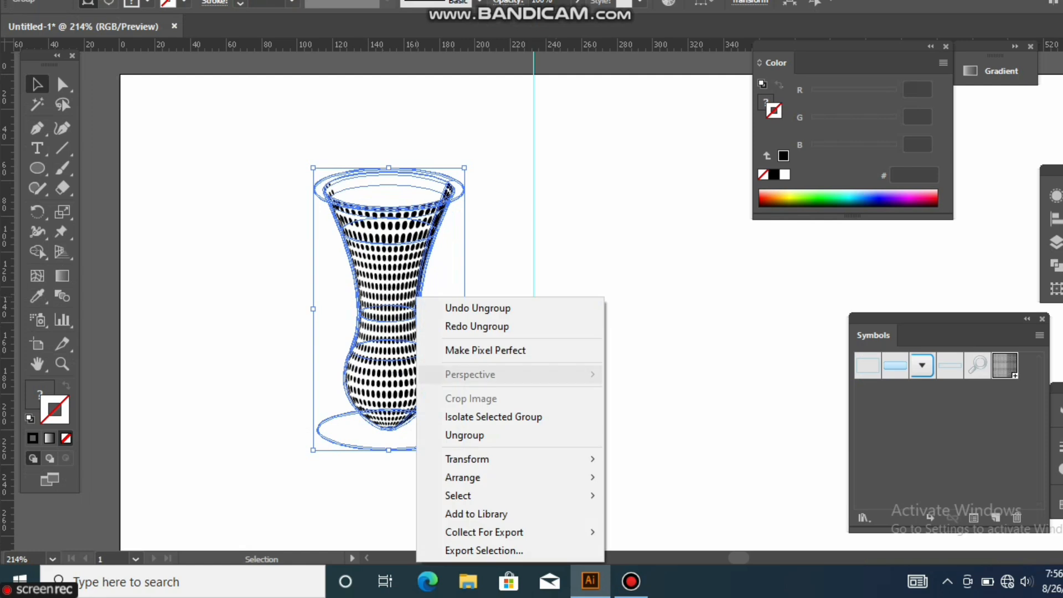
{"action": "left_click", "coordinate": [449, 434]}
{"action": "right_click", "coordinate": [403, 201]}
{"action": "key", "text": "Escape"}
{"action": "right_click", "coordinate": [400, 312]}
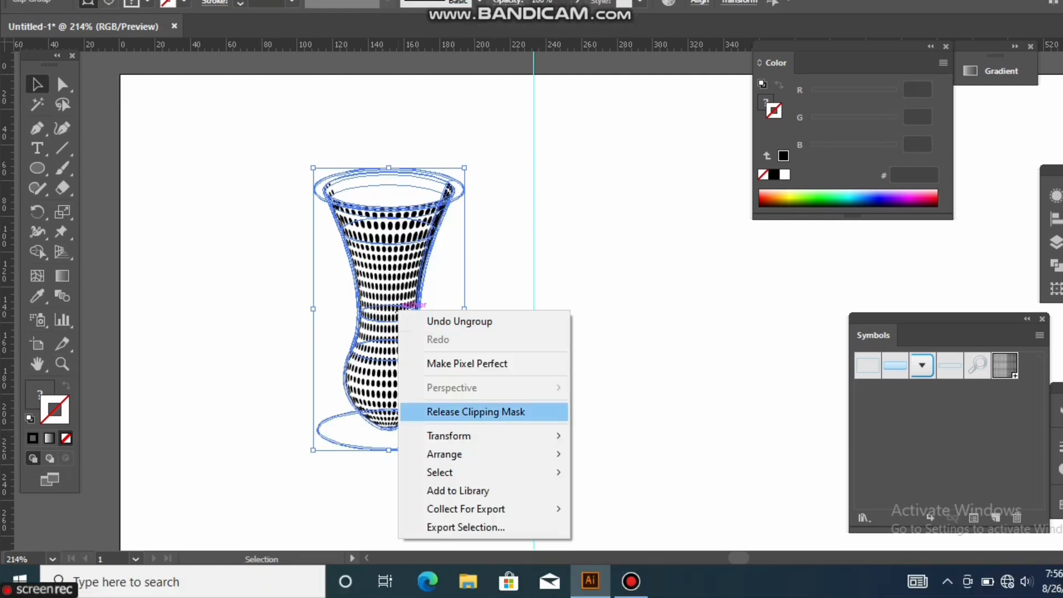
{"action": "left_click", "coordinate": [476, 411]}
Step: Move the released vase artwork to the empty area right of the vertical guide
{"action": "left_click_drag", "start_coordinate": [422, 302], "coordinate": [616, 304]}
{"action": "key", "text": "ctrl+z"}
{"action": "left_click_drag", "start_coordinate": [479, 393], "coordinate": [468, 461]}
{"action": "left_click_drag", "start_coordinate": [400, 294], "coordinate": [647, 250]}
{"action": "left_click", "coordinate": [647, 248]}
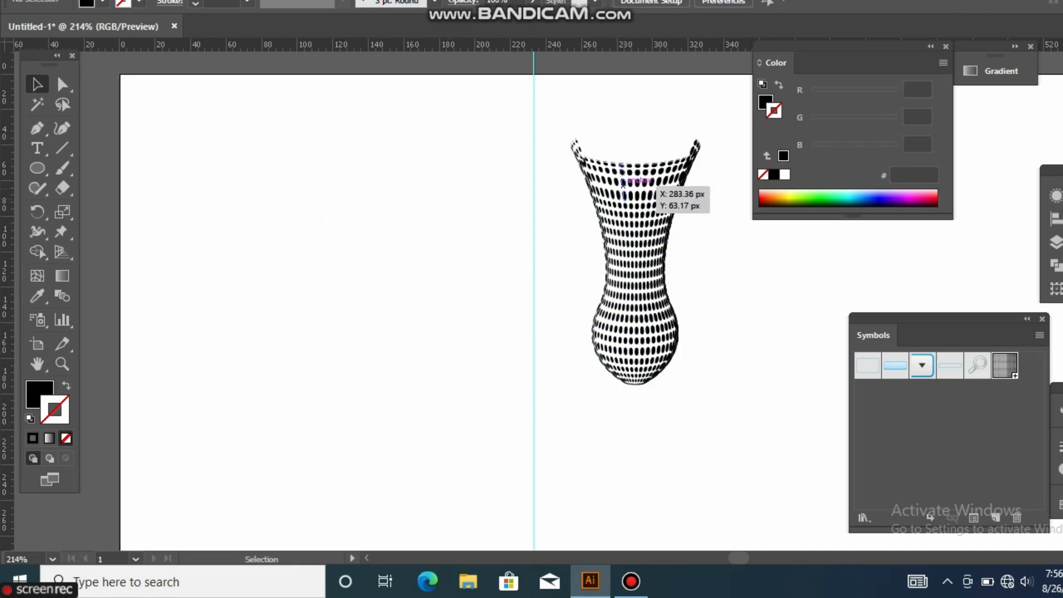
Step: Pull the front dot bands out from the bulb up to the rim and reassemble them as a vase left of the guide
{"action": "left_click_drag", "start_coordinate": [637, 346], "coordinate": [335, 363]}
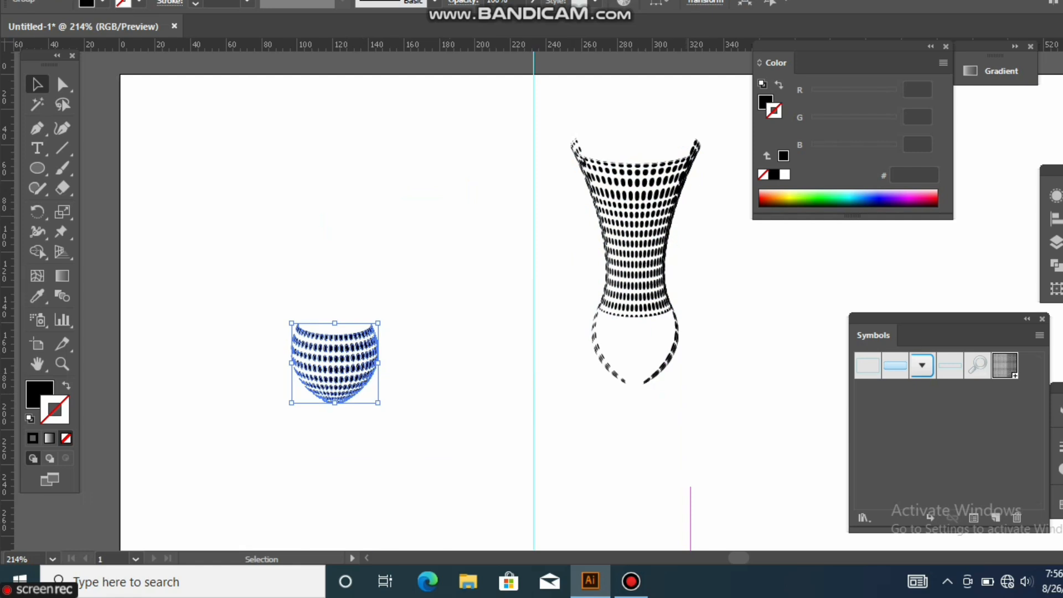
{"action": "left_click_drag", "start_coordinate": [634, 294], "coordinate": [335, 313]}
{"action": "left_click_drag", "start_coordinate": [635, 237], "coordinate": [334, 254]}
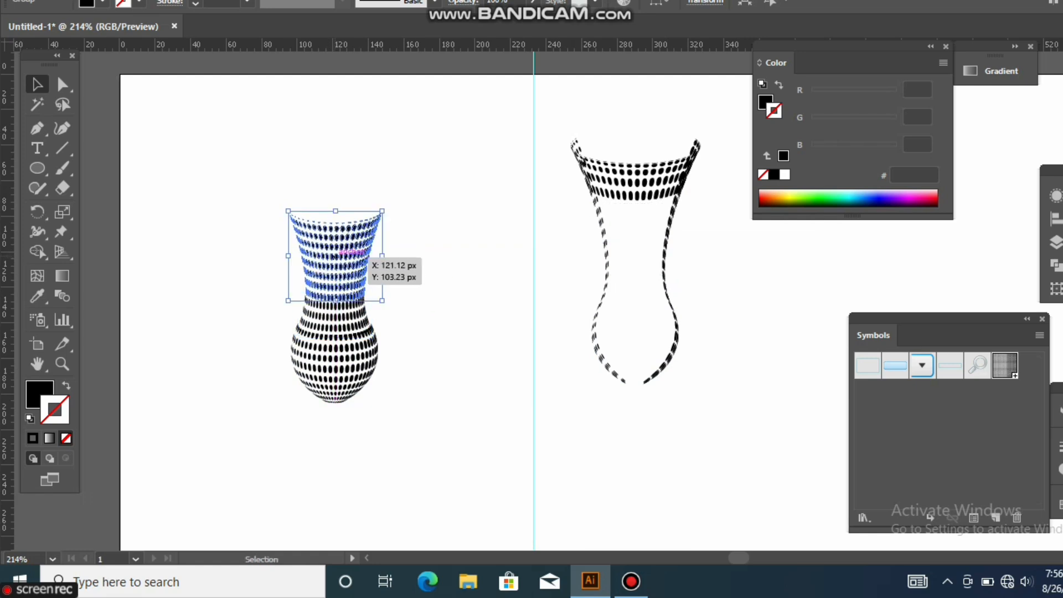
{"action": "left_click_drag", "start_coordinate": [635, 174], "coordinate": [332, 197]}
{"action": "key", "text": "Right"}
Step: Select the leftover vase outlines and edge dots right of the guide and give them a green 00FF00 stroke
{"action": "left_click", "coordinate": [469, 315]}
{"action": "left_click_drag", "start_coordinate": [847, 47], "coordinate": [926, 137]}
{"action": "left_click_drag", "start_coordinate": [474, 153], "coordinate": [647, 507]}
{"action": "left_click_drag", "start_coordinate": [647, 468], "coordinate": [647, 468]}
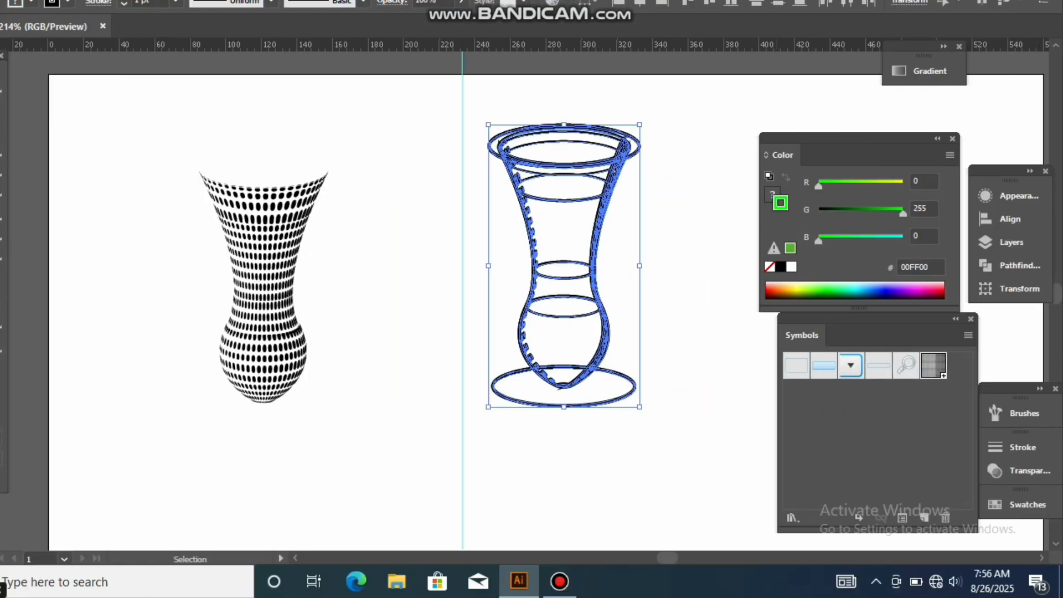
{"action": "left_click_drag", "start_coordinate": [892, 214], "coordinate": [903, 213]}
{"action": "left_click", "coordinate": [716, 232]}
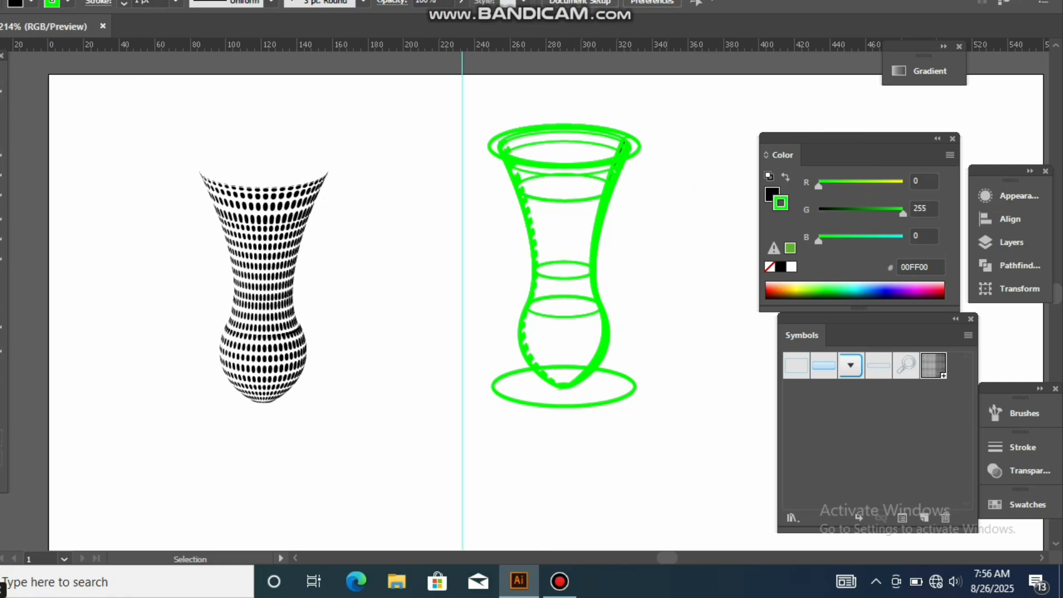
Step: Delete all the leftover vase outlines and edge dots right of the guide
{"action": "left_click_drag", "start_coordinate": [568, 317], "coordinate": [493, 323]}
{"action": "key", "text": "ctrl+z"}
{"action": "left_click_drag", "start_coordinate": [492, 94], "coordinate": [680, 516]}
{"action": "key", "text": "Delete"}
Step: Group the reassembled dot bands into one vase and place a duplicate of it right of the guide
{"action": "left_click_drag", "start_coordinate": [189, 168], "coordinate": [386, 456]}
{"action": "right_click", "coordinate": [271, 297]}
{"action": "left_click", "coordinate": [384, 398]}
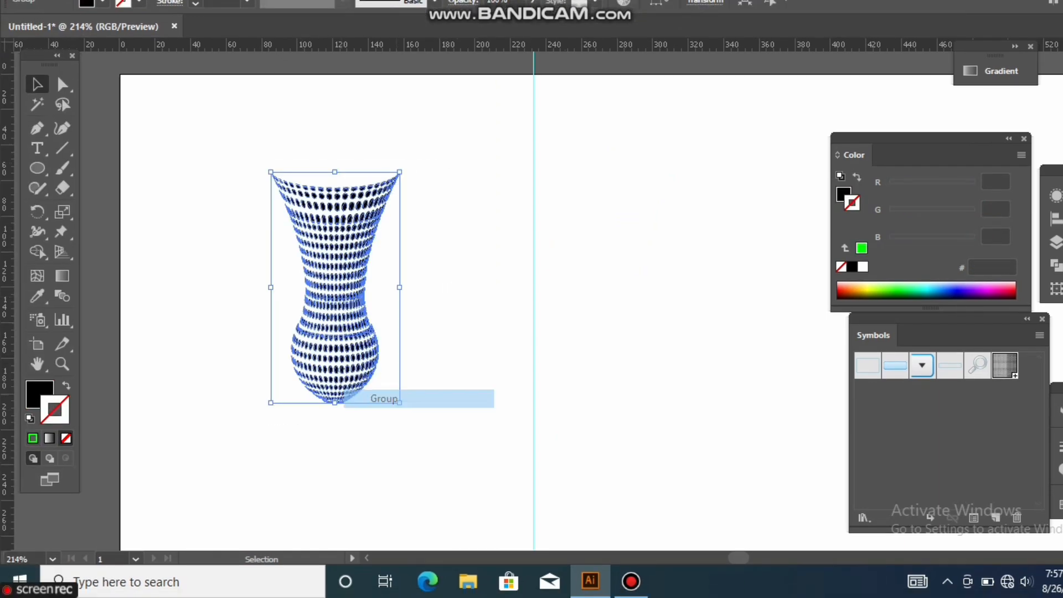
{"action": "left_click_drag", "start_coordinate": [334, 287], "coordinate": [646, 290]}
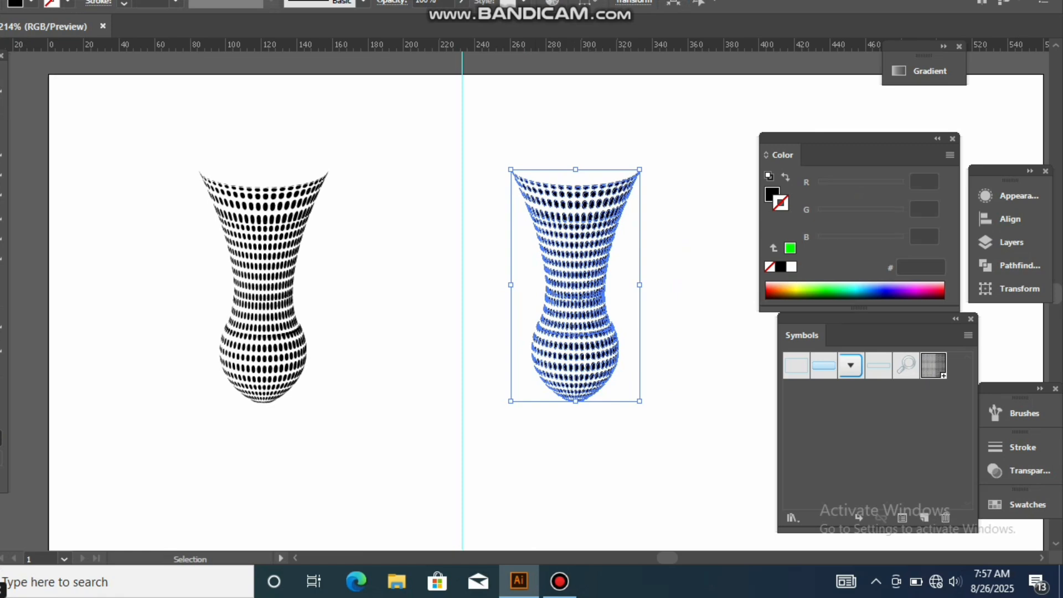
Step: Apply a linear white-to-black gradient to the duplicate vase's stroke, then deselect it
{"action": "key", "text": "ctrl+F9"}
{"action": "left_click_drag", "start_coordinate": [941, 87], "coordinate": [818, 93]}
{"action": "left_click", "coordinate": [778, 138]}
{"action": "key", "text": "ctrl+shift+a"}
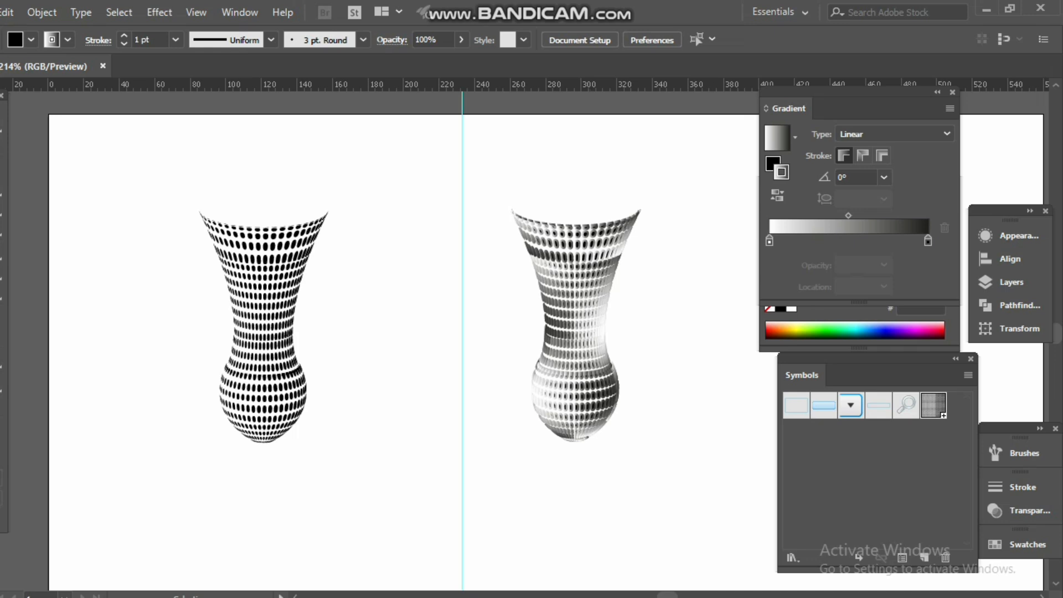
Step: Move the Symbols and Gradient panels to free spots and attach the Color panel beneath Gradient
{"action": "left_click", "coordinate": [928, 240]}
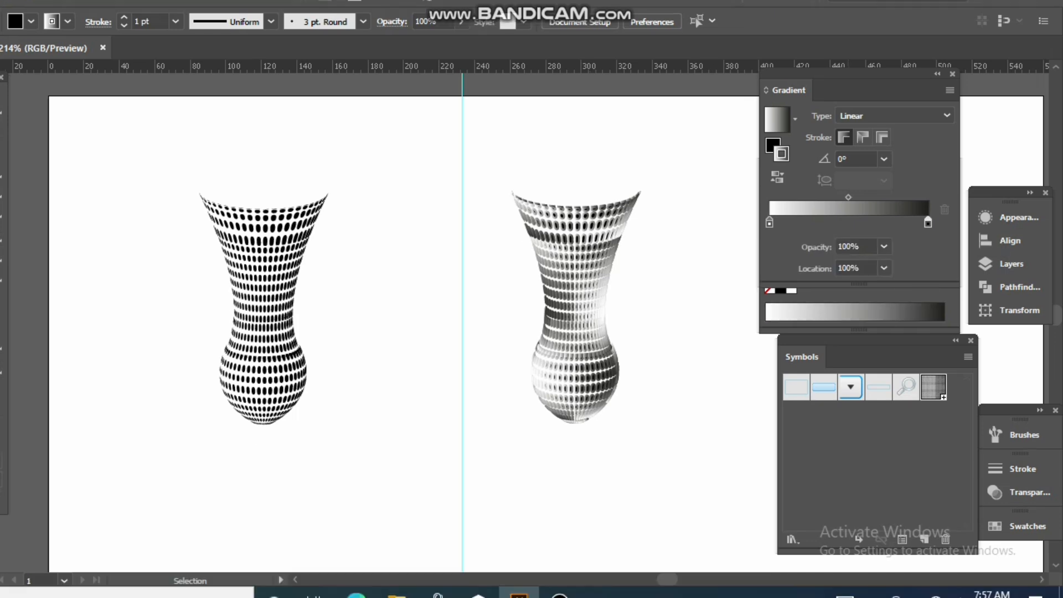
{"action": "left_click_drag", "start_coordinate": [802, 356], "coordinate": [725, 420]}
{"action": "left_click_drag", "start_coordinate": [789, 90], "coordinate": [693, 115]}
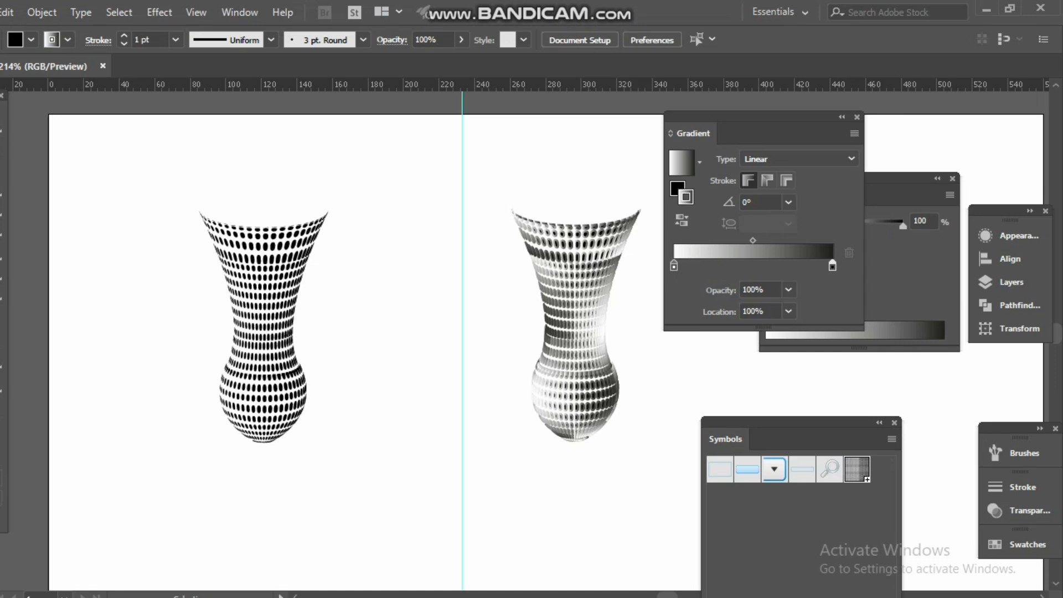
{"action": "left_click_drag", "start_coordinate": [897, 194], "coordinate": [687, 337]}
Step: Recolour the end stop of the duplicate vase's stroke gradient to RGB 0, 241, 0 and move the Gradient and Color panels aside
{"action": "left_click_drag", "start_coordinate": [807, 368], "coordinate": [763, 368]}
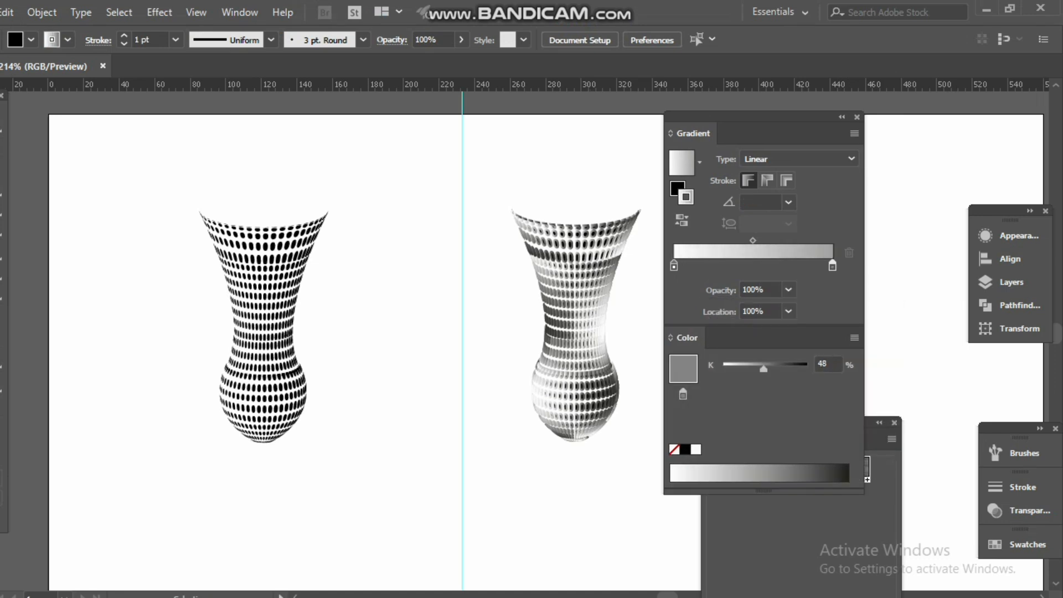
{"action": "left_click", "coordinate": [593, 291]}
{"action": "left_click", "coordinate": [832, 266]}
{"action": "left_click", "coordinate": [855, 338]}
{"action": "left_click", "coordinate": [908, 384]}
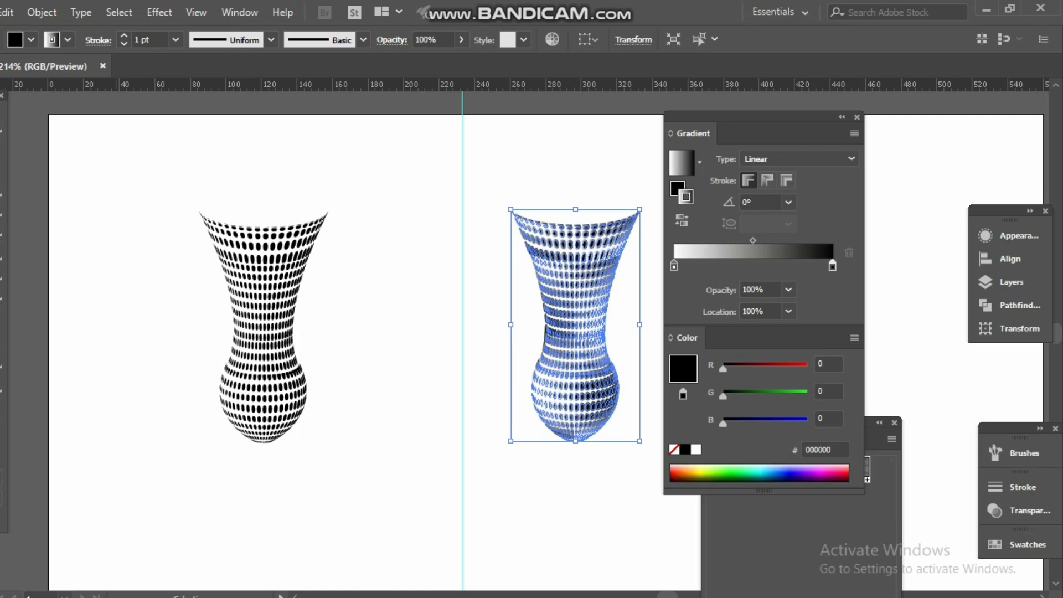
{"action": "left_click_drag", "start_coordinate": [723, 396], "coordinate": [802, 396]}
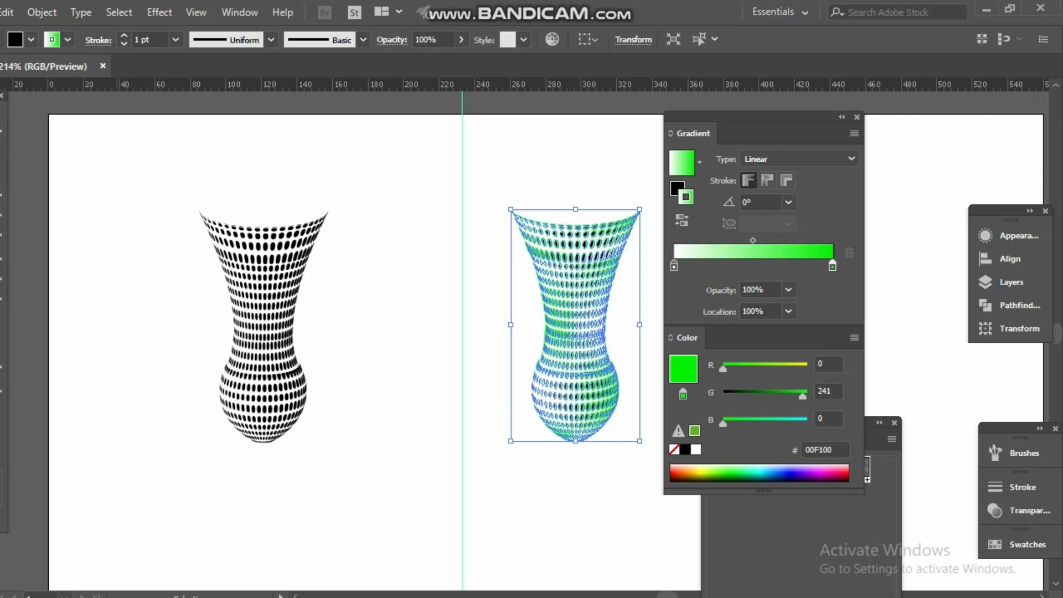
{"action": "left_click_drag", "start_coordinate": [775, 117], "coordinate": [879, 122]}
{"action": "key", "text": "ctrl+shift+a"}
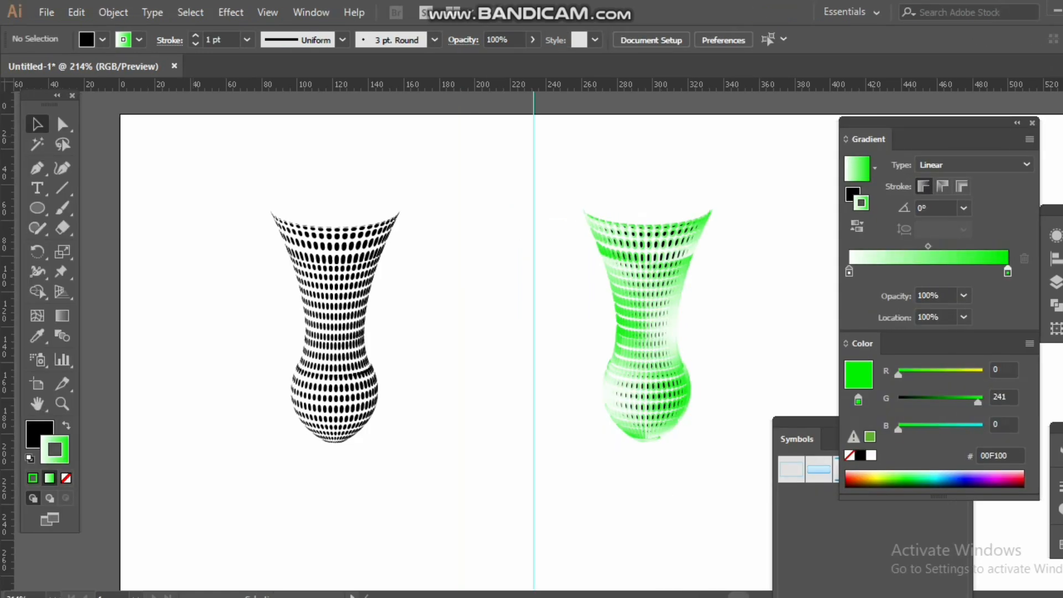
Step: Move the black dotted vase close to the vertical guide, beside the green duplicate, and deselect it
{"action": "left_click_drag", "start_coordinate": [121, 137], "coordinate": [387, 536]}
{"action": "left_click_drag", "start_coordinate": [281, 336], "coordinate": [422, 347]}
{"action": "left_click_drag", "start_coordinate": [475, 299], "coordinate": [453, 298]}
{"action": "key", "text": "ctrl+shift+a"}
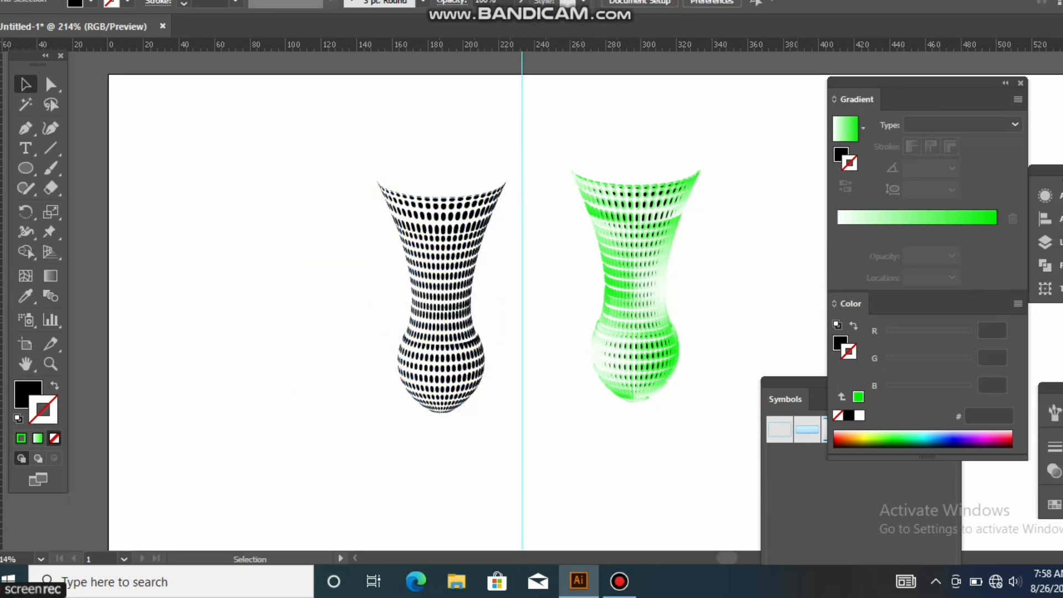